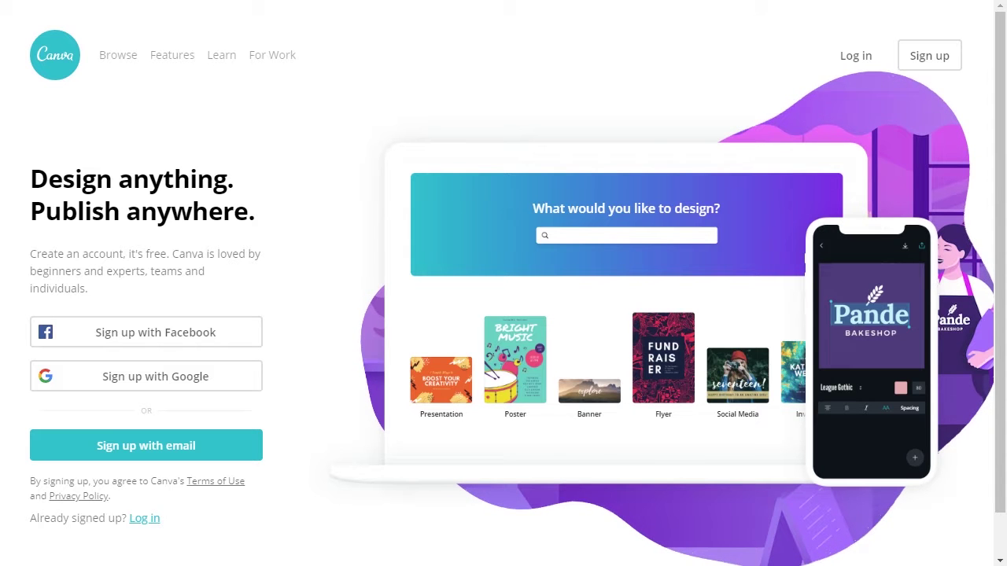
Sign in to Canva with the Facebook account option and look over the home page.
left_click(105, 336)
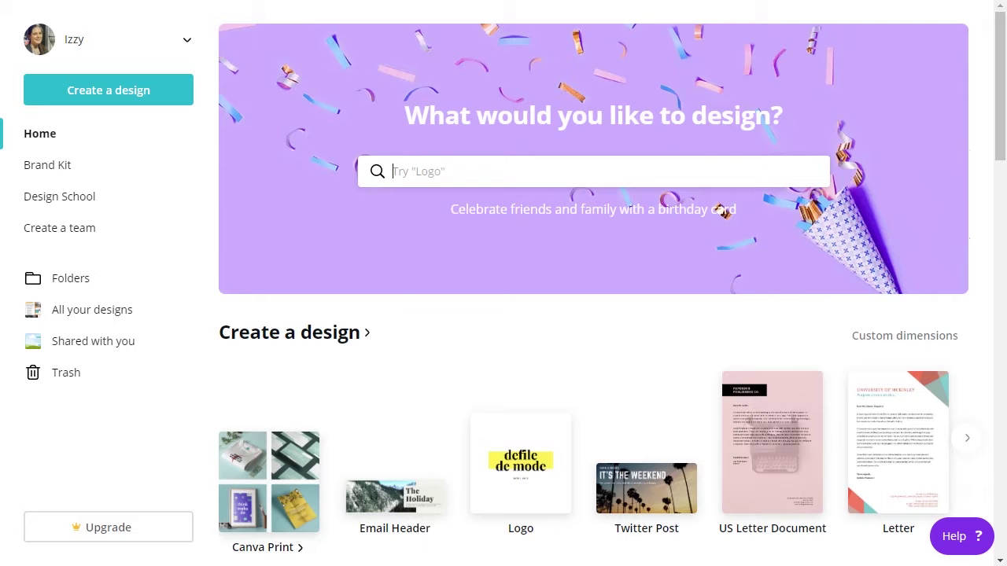
scroll(417, 286, "down", 2)
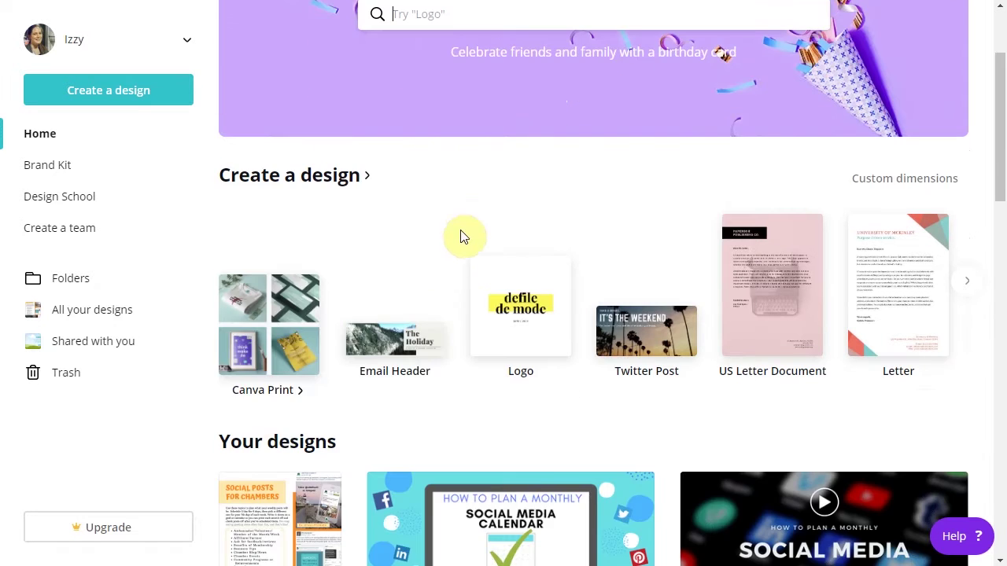
scroll(470, 217, "up", 2)
Search the design types for "facebo" and look through the suggested Facebook formats.
left_click(523, 172)
type("facebo")
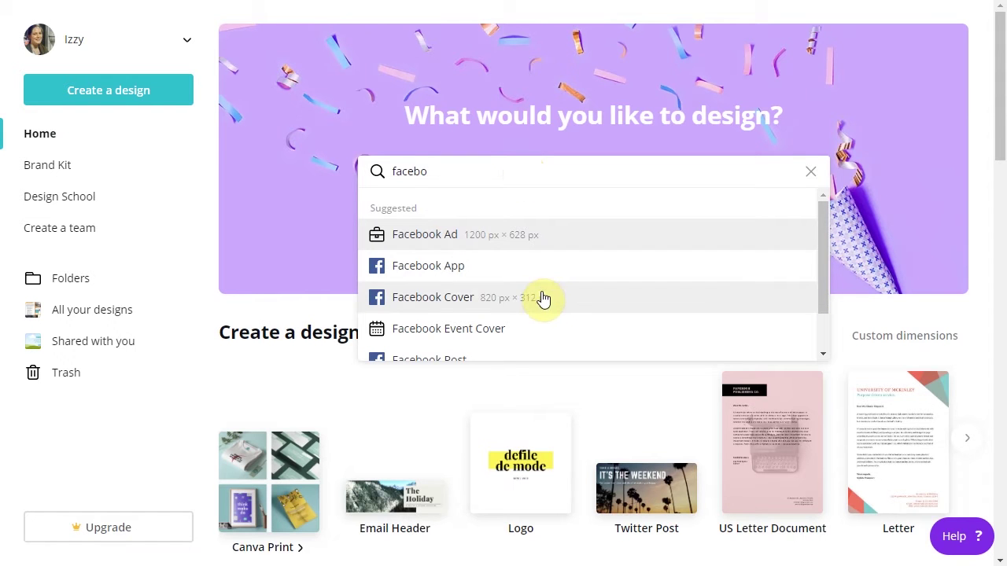
scroll(566, 323, "down", 5)
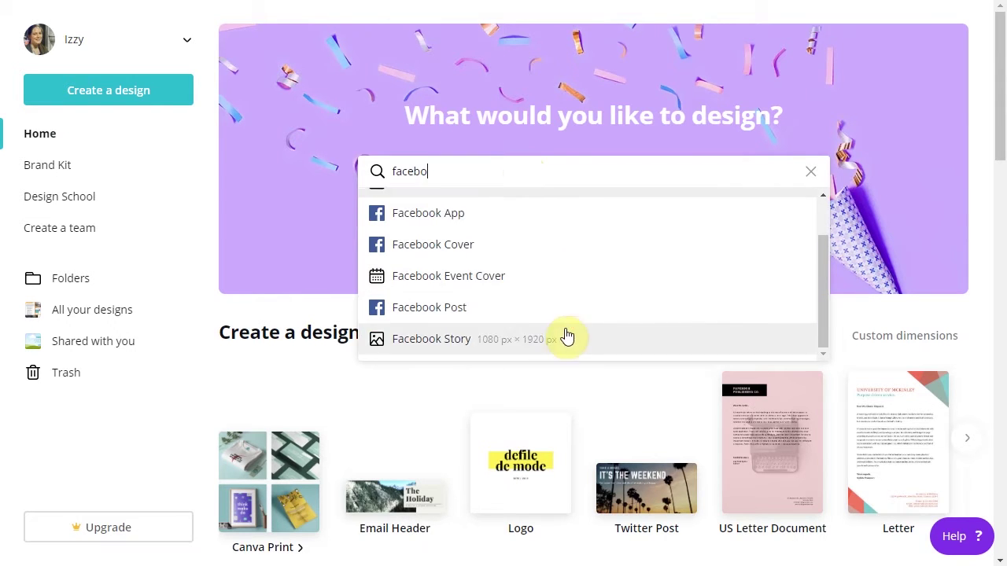
scroll(566, 326, "up", 3)
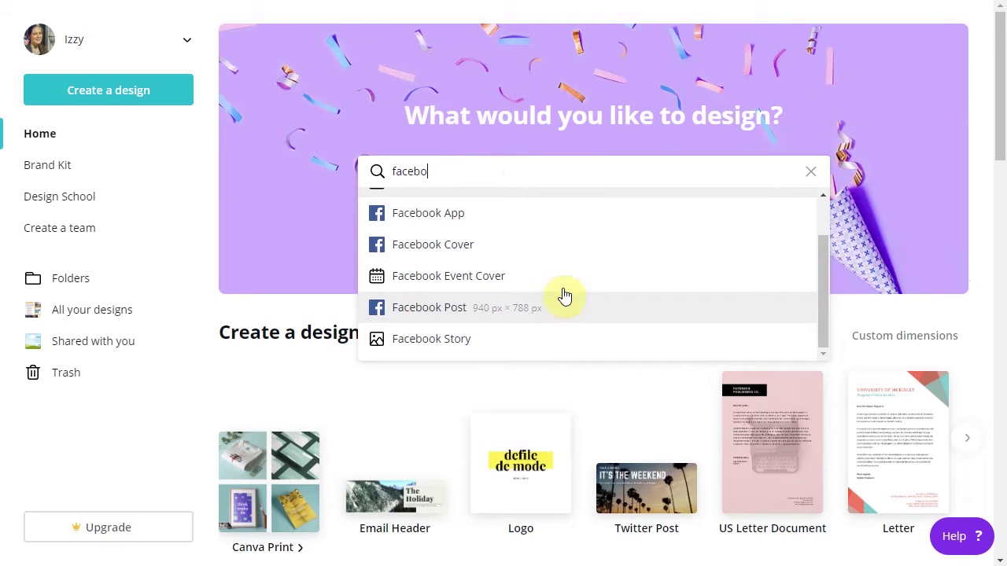
scroll(554, 236, "up", 1)
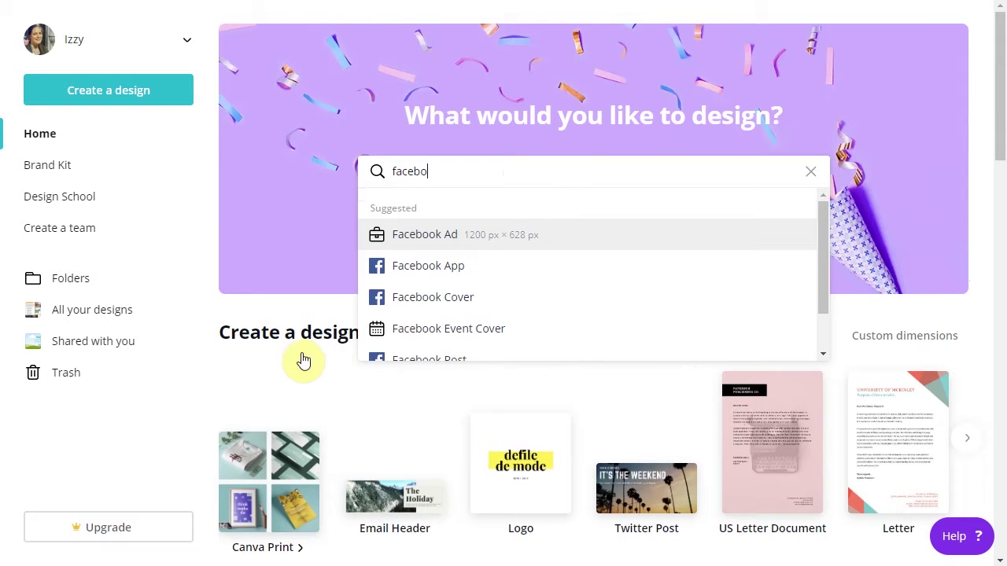
left_click(299, 355)
Browse through the row of design types offered under Create a design.
scroll(662, 305, "down", 2)
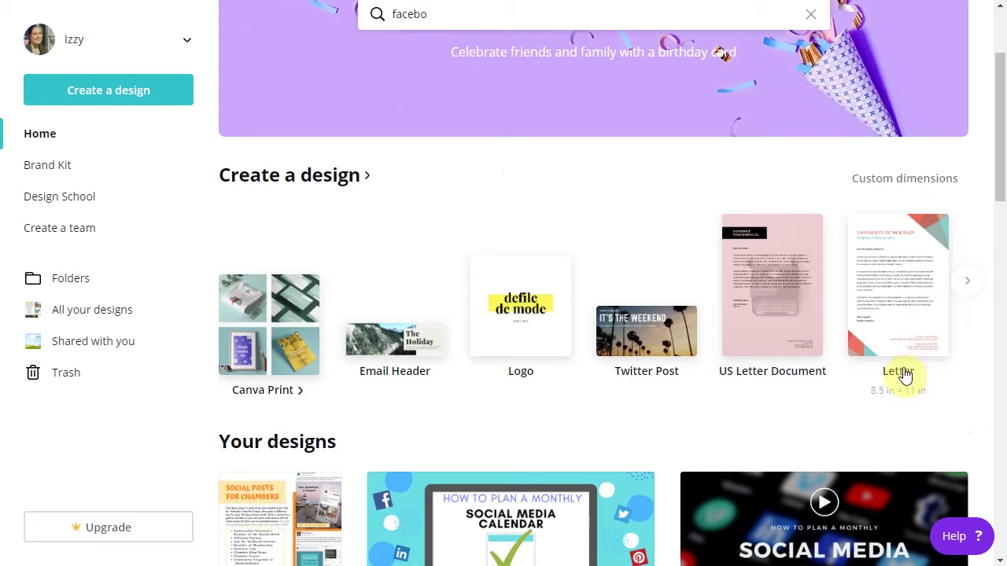
left_click(967, 280)
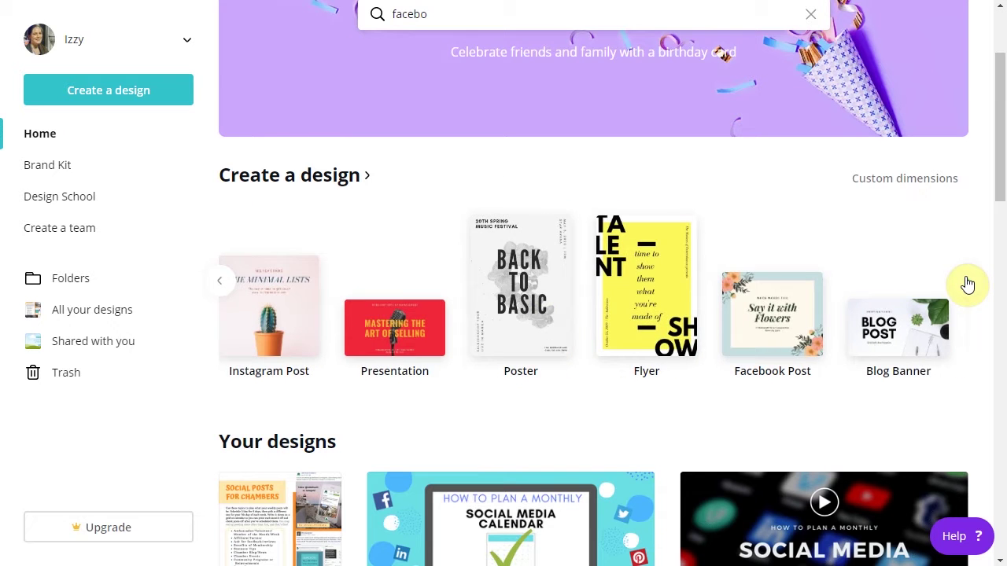
left_click(967, 283)
left_click(967, 284)
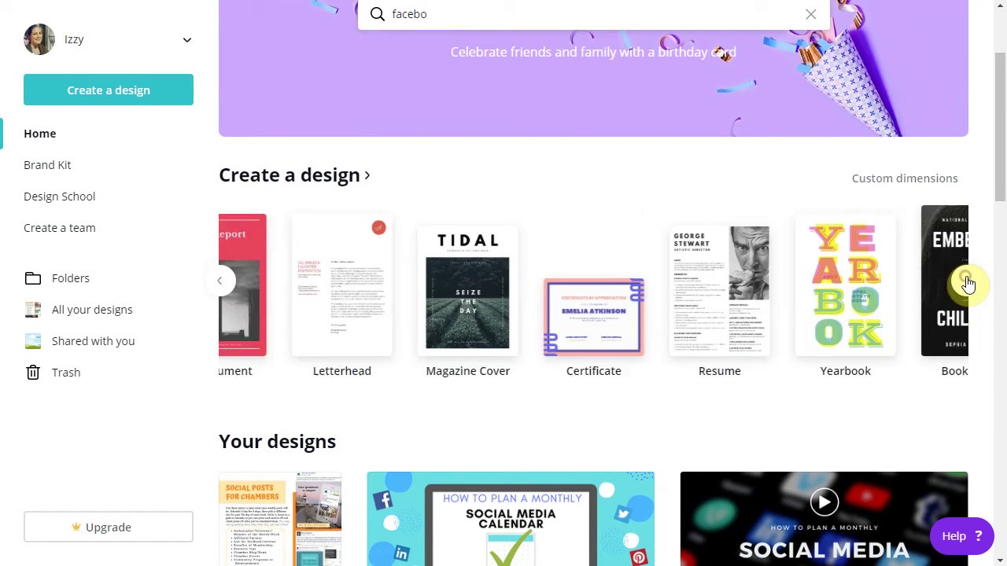
Search the design types for "social" and create a new 800 × 800 px Social Media design.
scroll(786, 236, "up", 2)
left_click(556, 170)
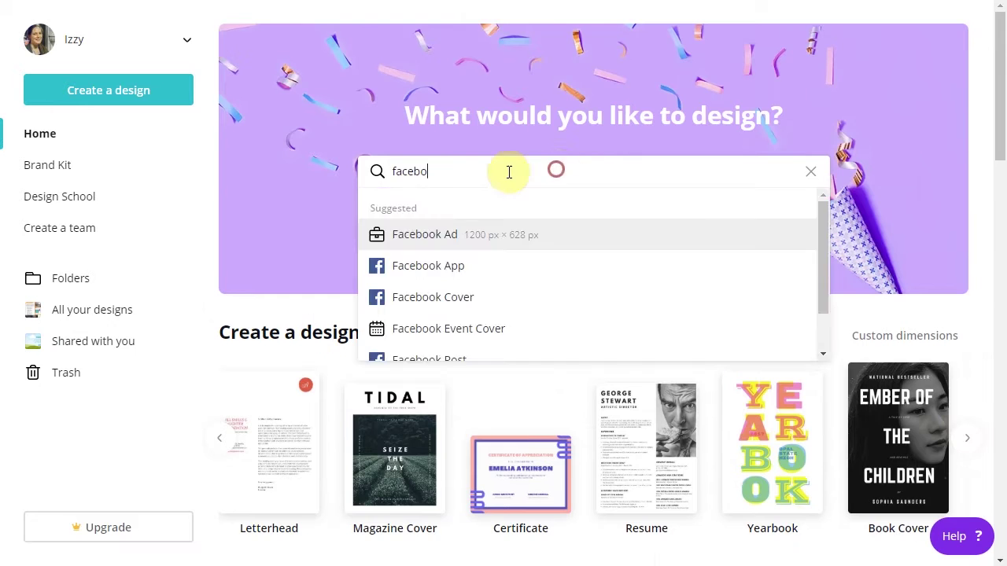
type("social")
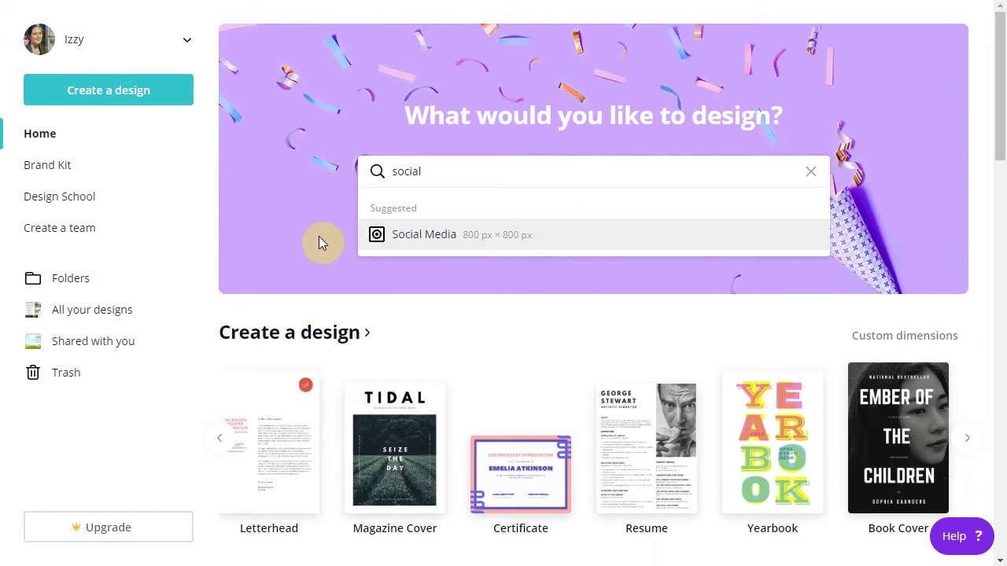
left_click(424, 236)
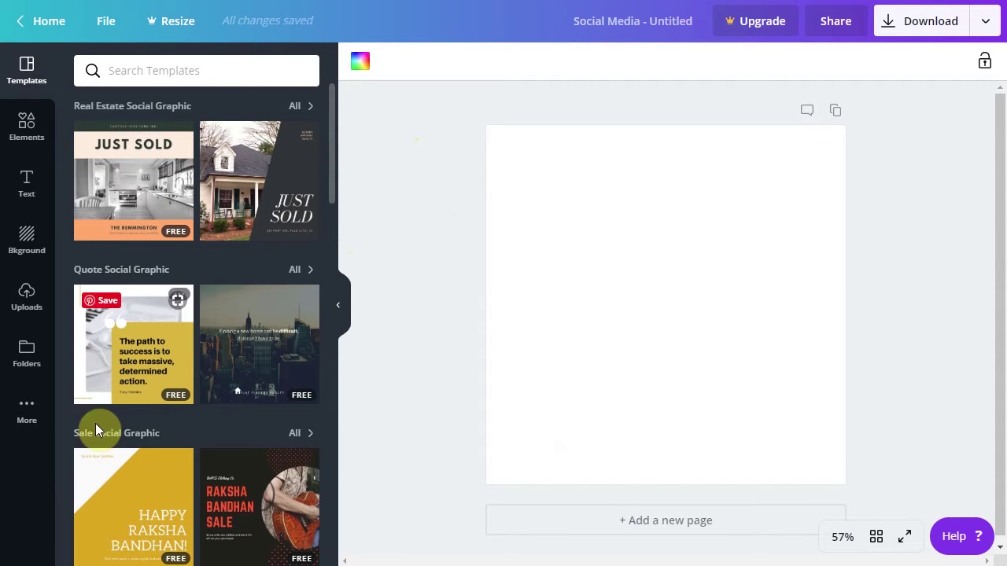
Browse the social graphic templates and apply the Real Estate "Just Sold" template with the house photo and dark slanted panel.
scroll(261, 158, "down", 15)
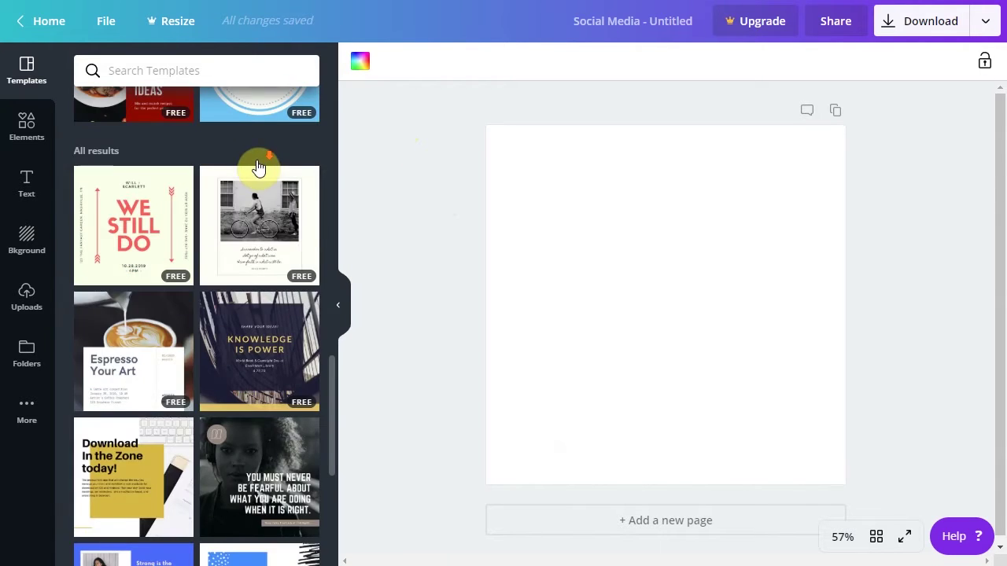
scroll(258, 173, "down", 8)
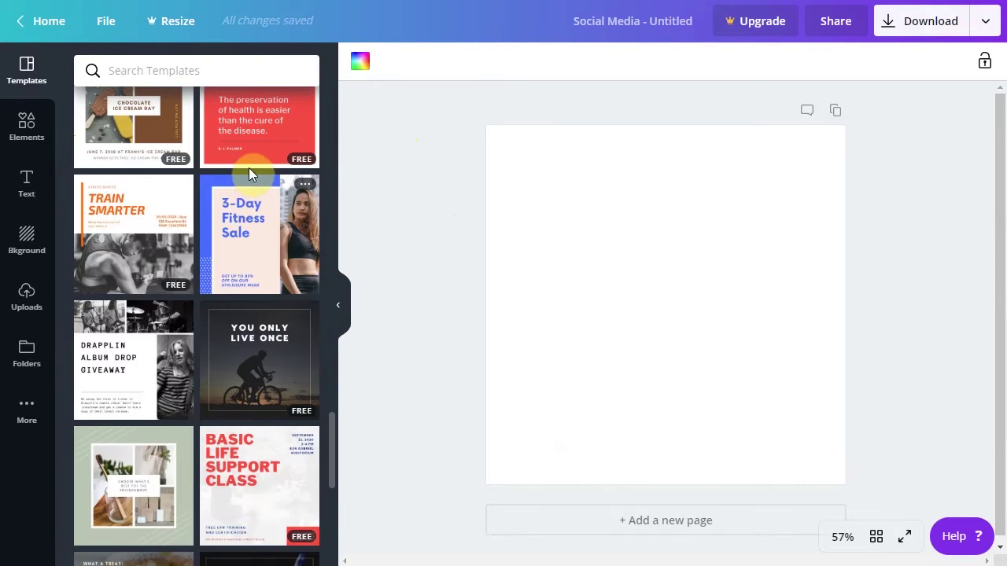
scroll(263, 173, "up", 20)
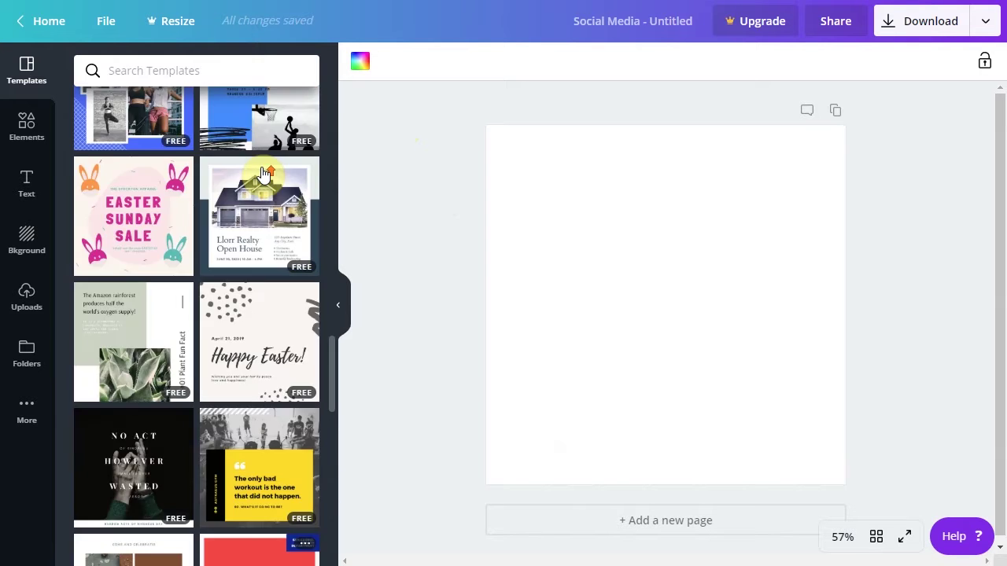
scroll(225, 254, "down", 1)
scroll(225, 238, "up", 1)
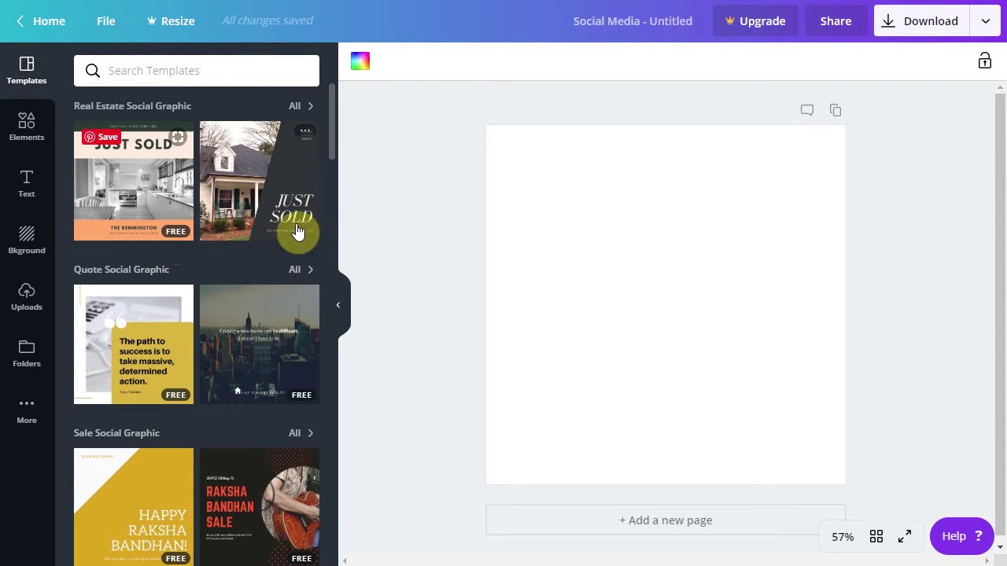
left_click(253, 210)
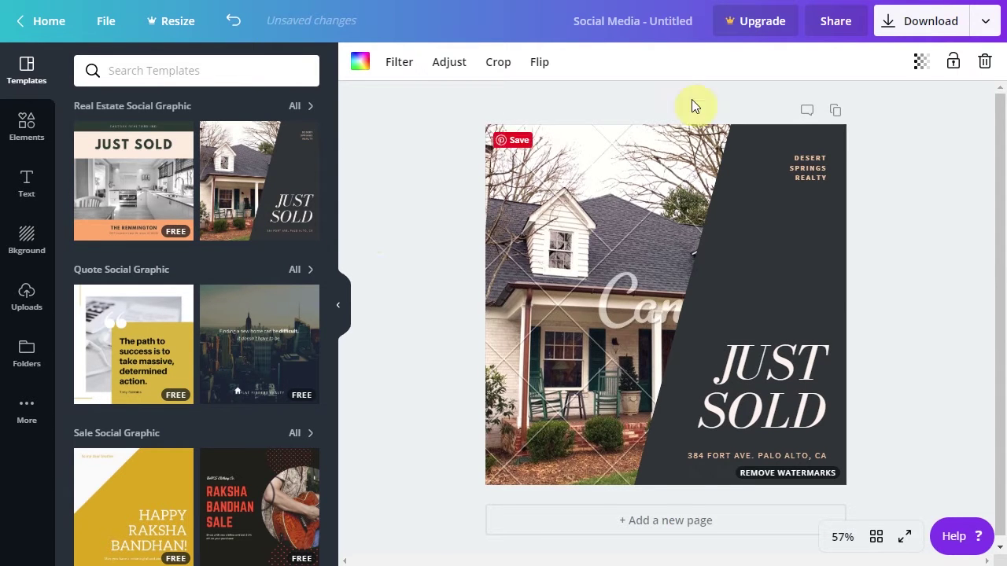
Check the download options and the premium image cost for the "Just Sold" design, leaving it undownloaded.
left_click(985, 26)
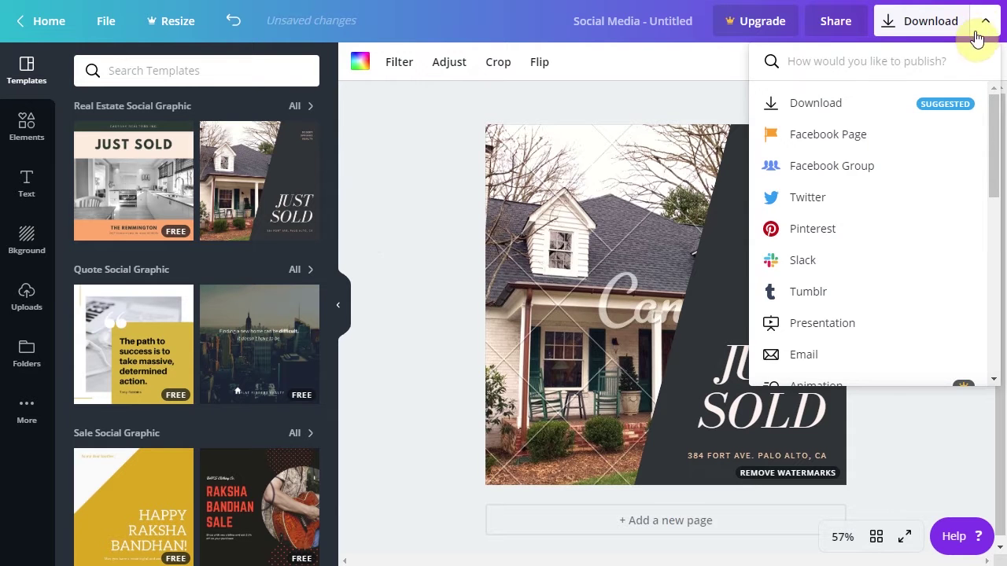
left_click(882, 110)
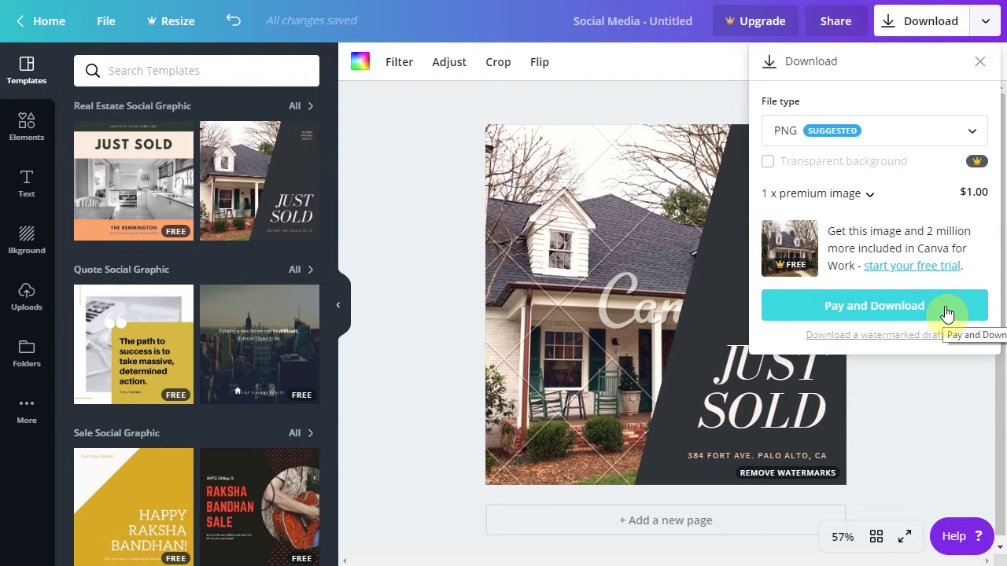
left_click(927, 404)
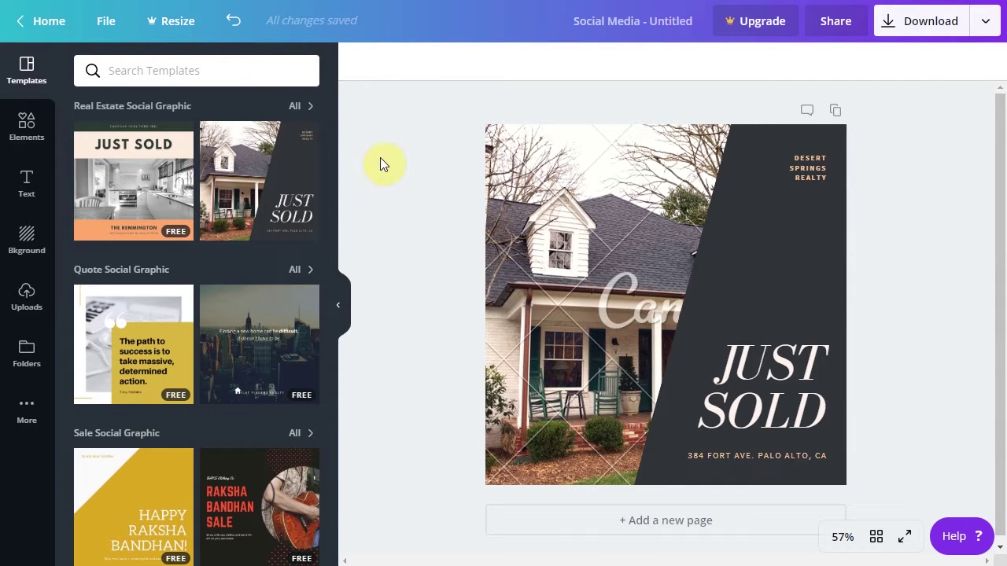
Replace the template's house photo with the free blue vintage car photo from the recently used photos.
left_click(26, 129)
left_click(203, 109)
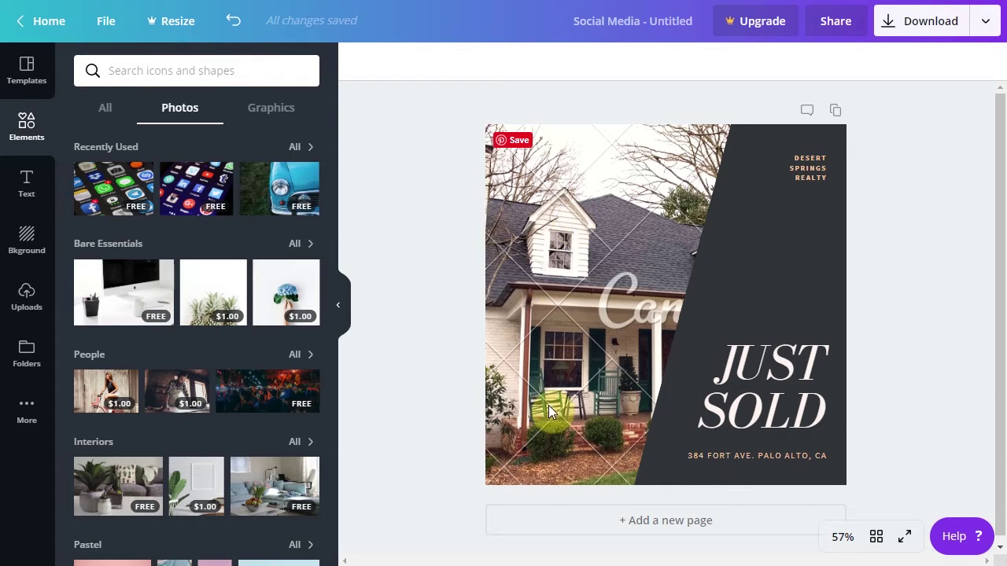
left_click(567, 236)
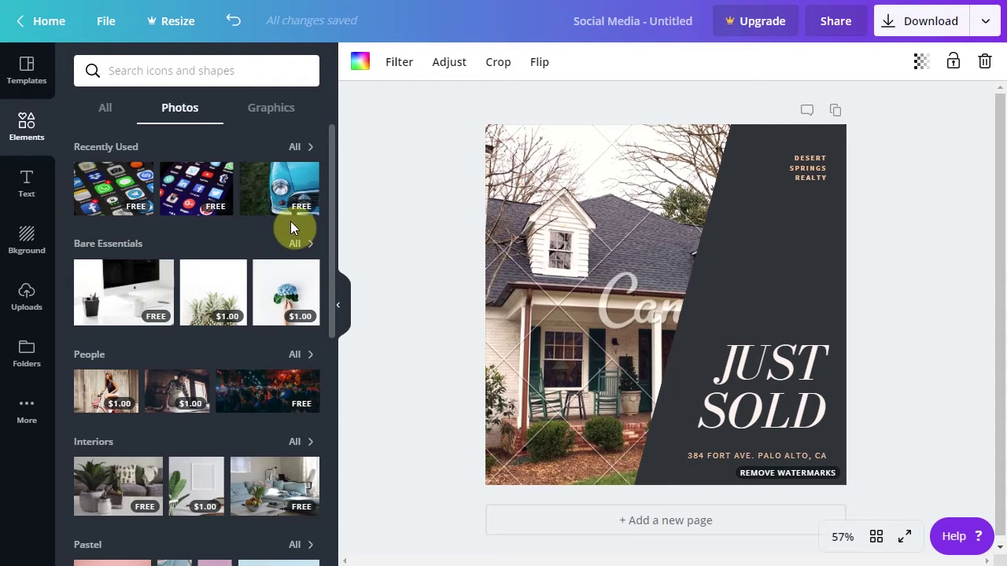
left_click_drag(270, 206, 528, 247)
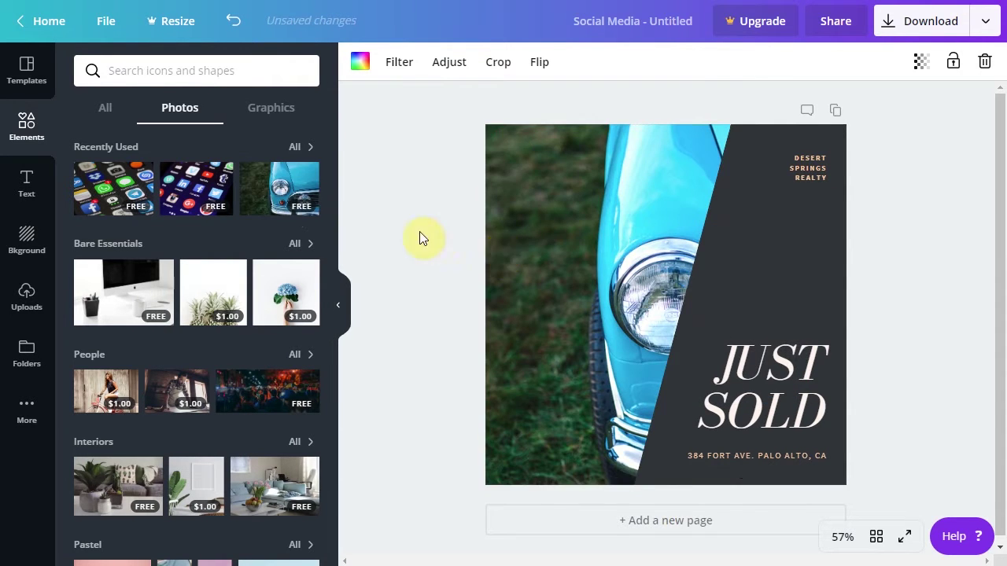
left_click(390, 225)
Check the PNG download options for the design with the car photo.
left_click(984, 22)
scroll(917, 157, "down", 2)
scroll(910, 165, "up", 2)
left_click(854, 103)
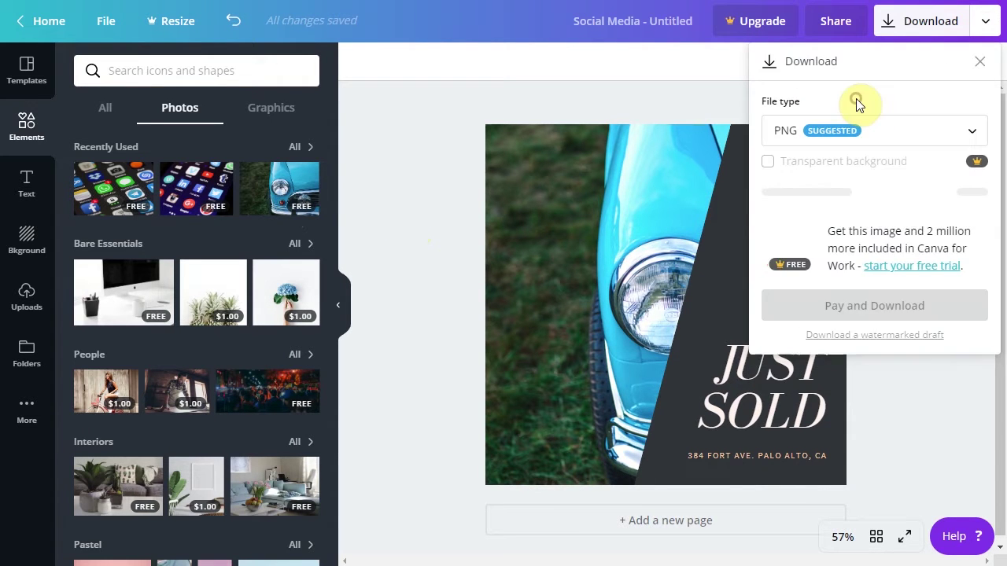
left_click(861, 201)
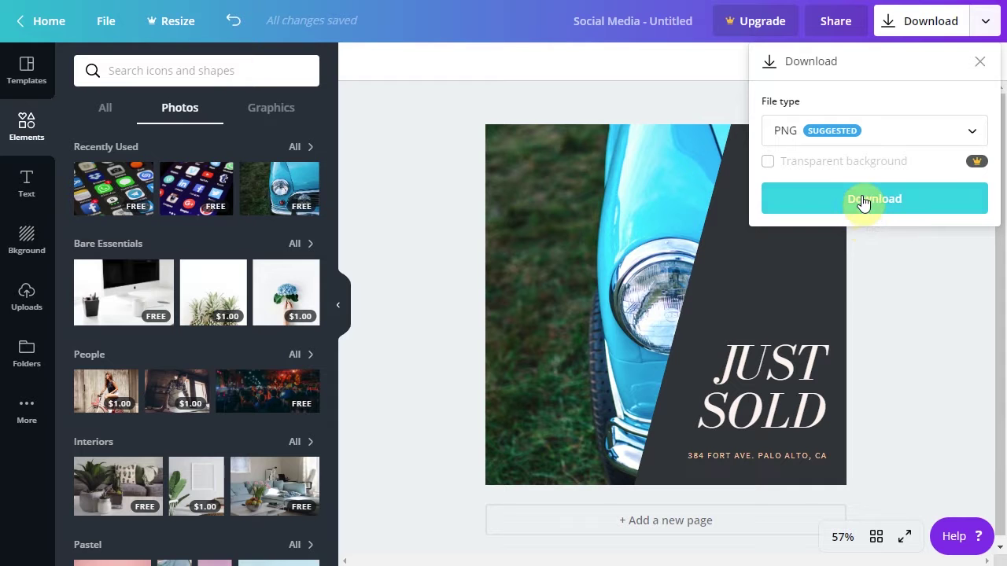
left_click(419, 169)
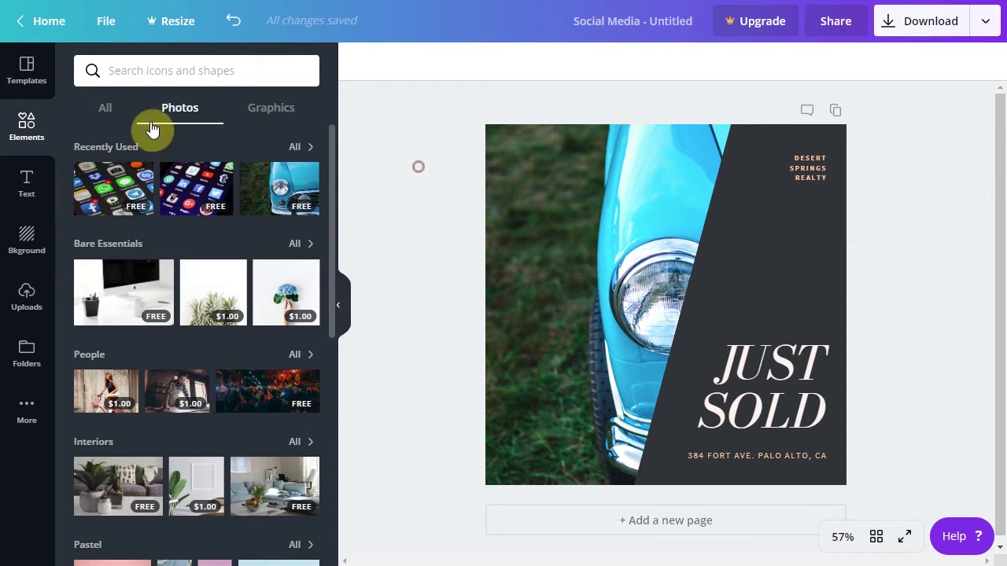
Replace the design with the free "#SocialMediaDay" template from the Days & Events Social Graphic category.
left_click(26, 76)
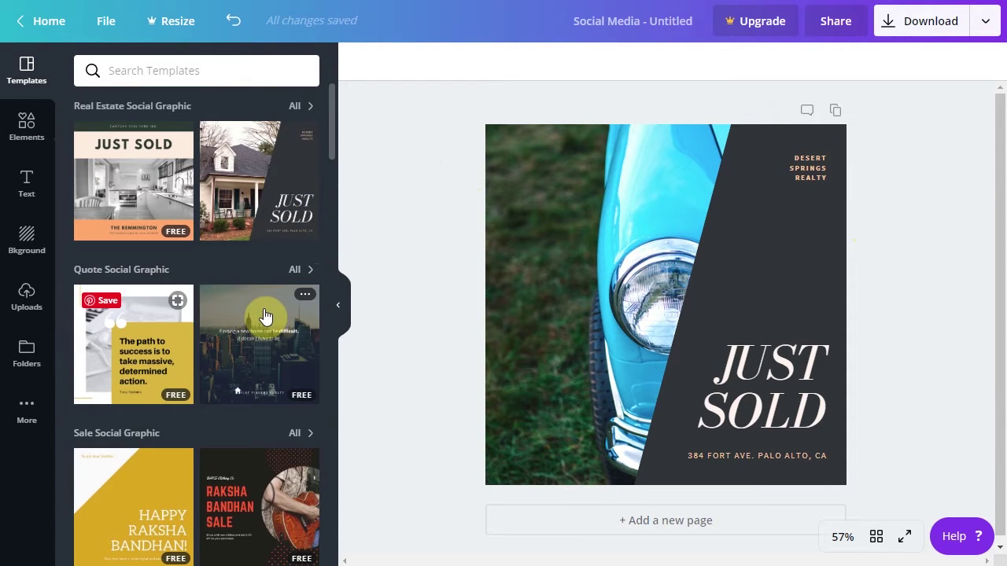
scroll(254, 261, "down", 4)
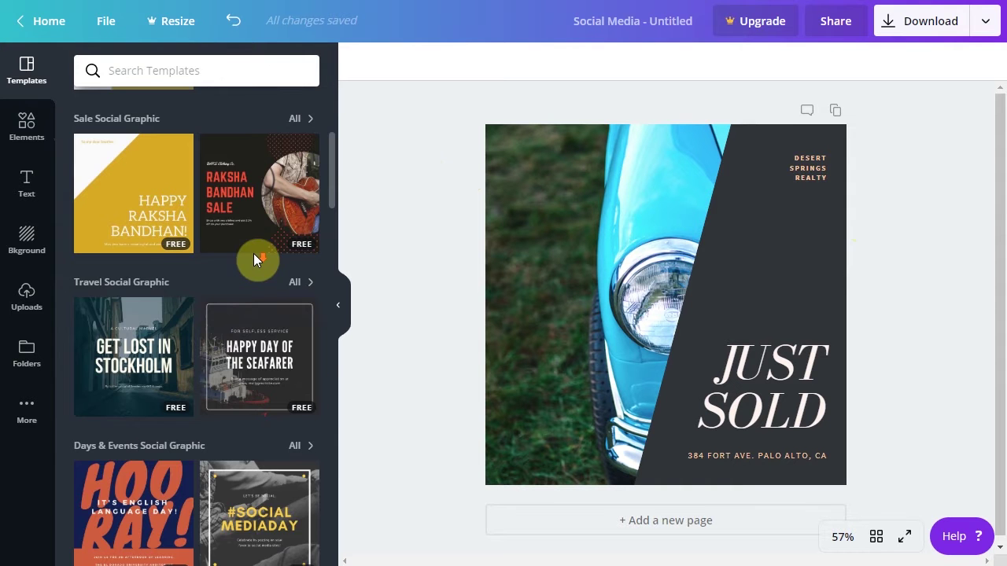
scroll(252, 260, "up", 2)
scroll(284, 283, "up", 2)
scroll(283, 315, "down", 6)
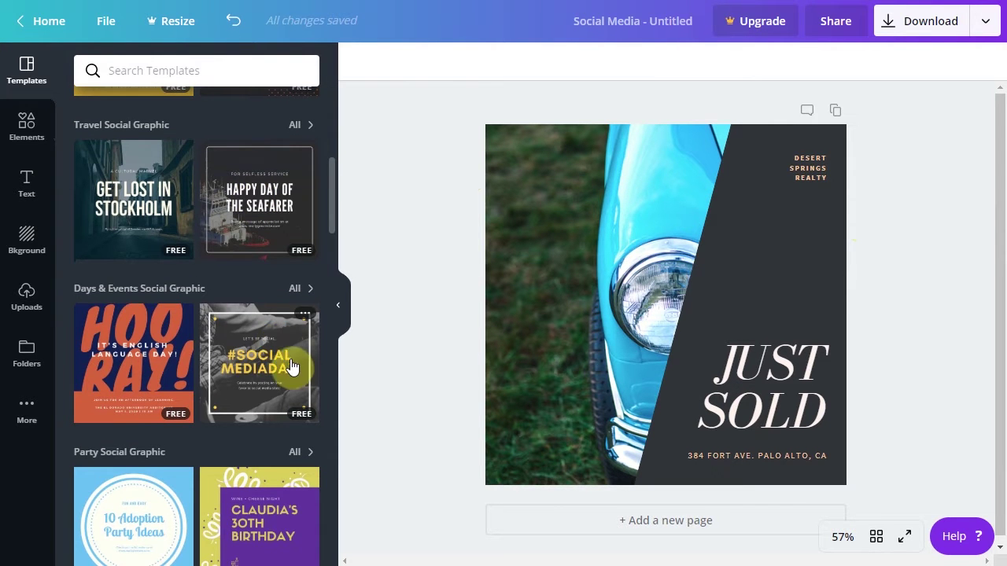
left_click(263, 379)
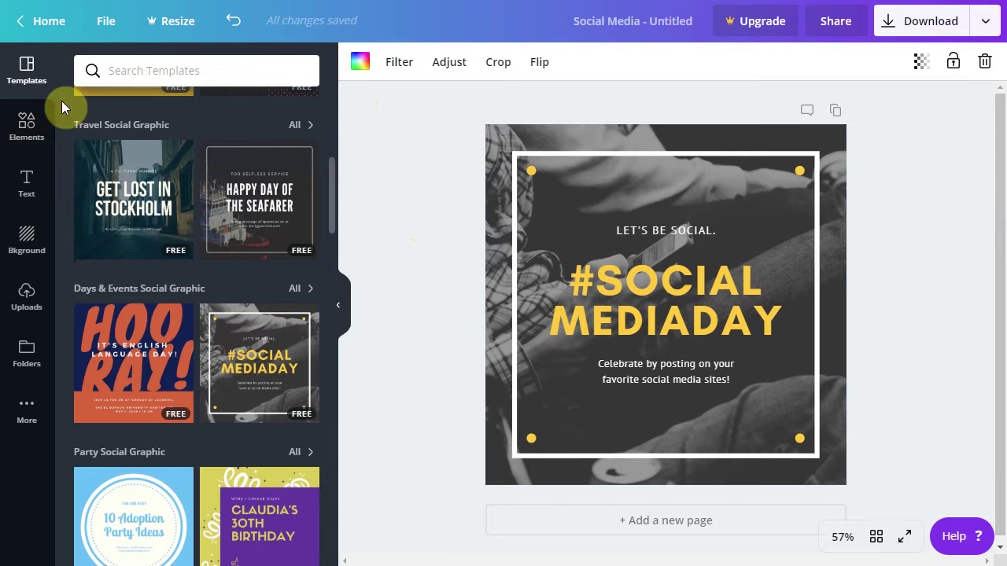
Browse all element types and add the single-image grid to the #SocialMediaDay page.
left_click(26, 130)
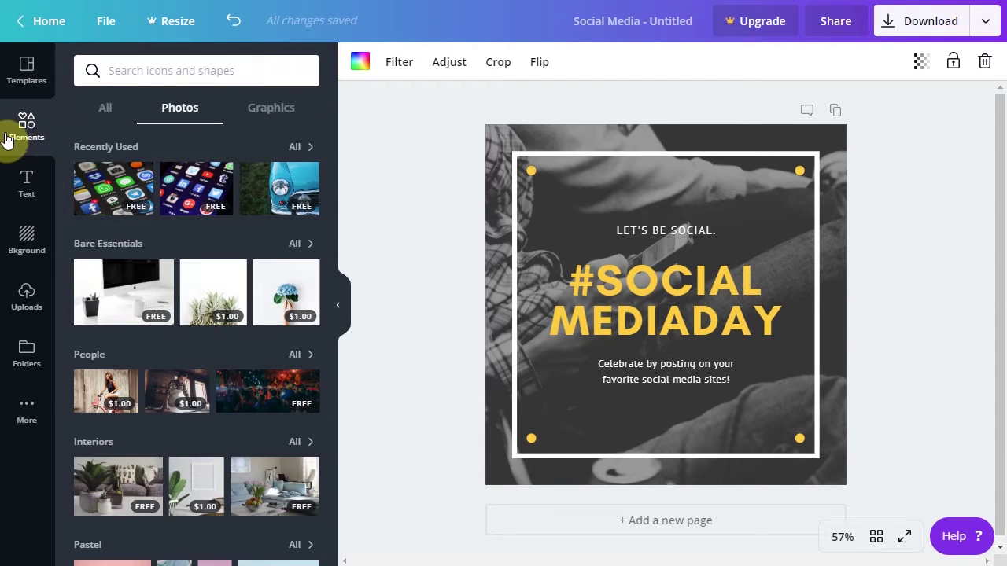
scroll(196, 220, "down", 1)
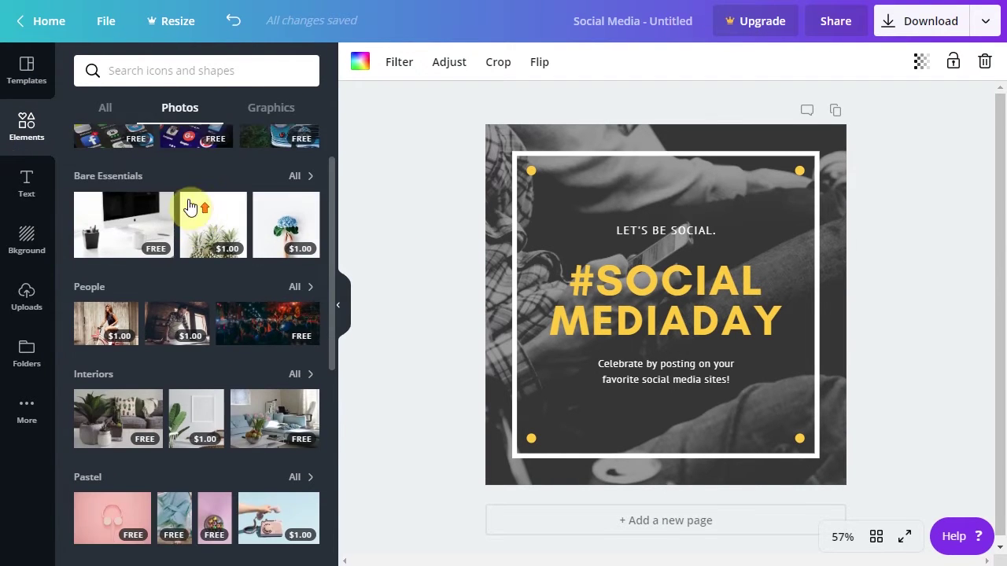
scroll(191, 207, "up", 1)
left_click(103, 111)
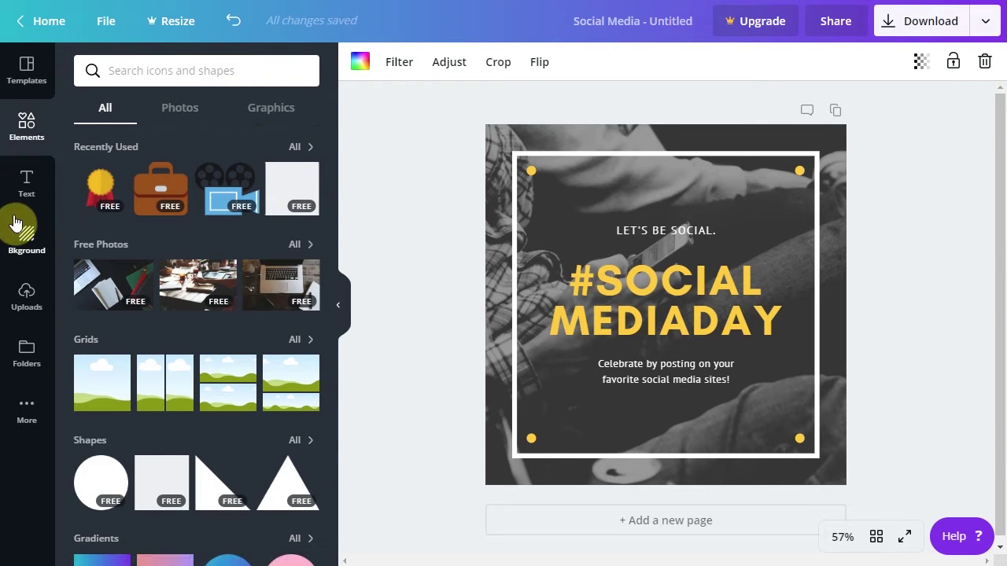
scroll(260, 212, "down", 2)
scroll(329, 215, "up", 1)
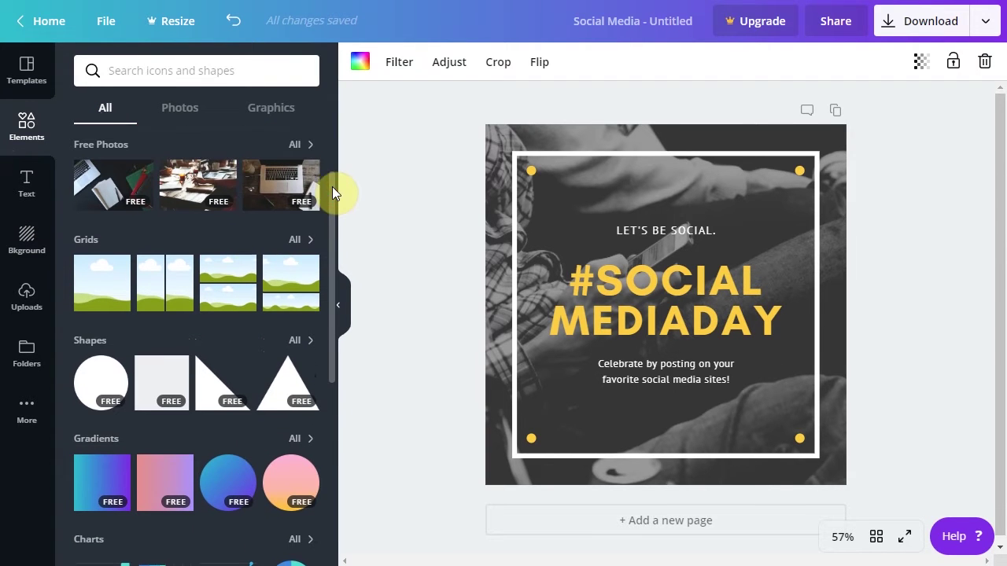
left_click(112, 291)
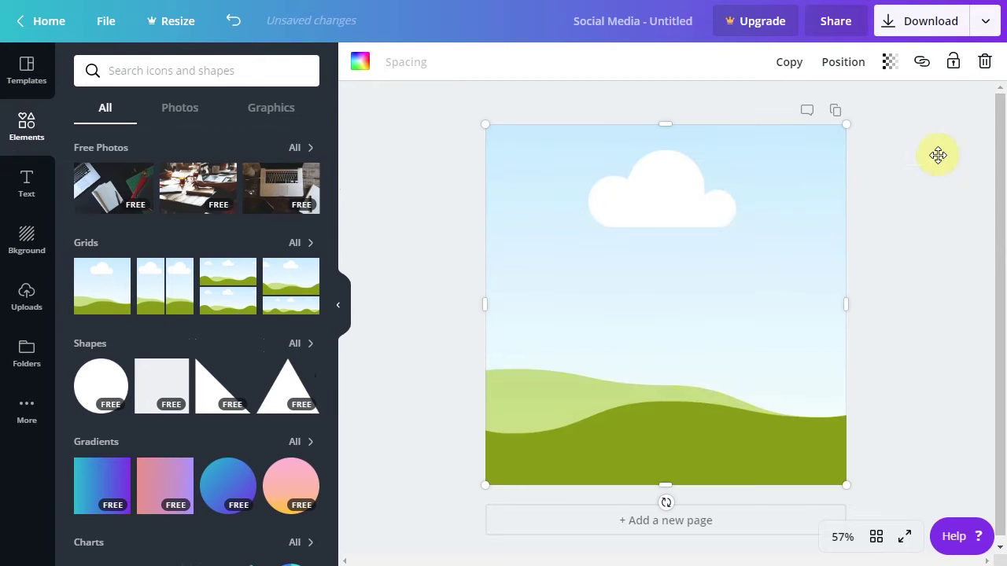
Delete the single-image grid from the page and browse the remaining element categories from shapes to icons.
left_click(979, 66)
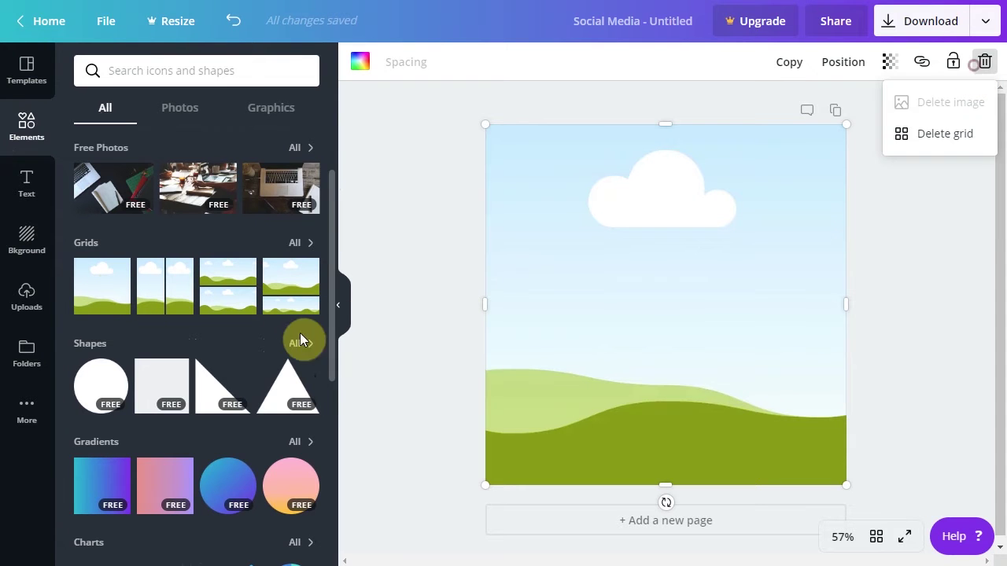
left_click(947, 135)
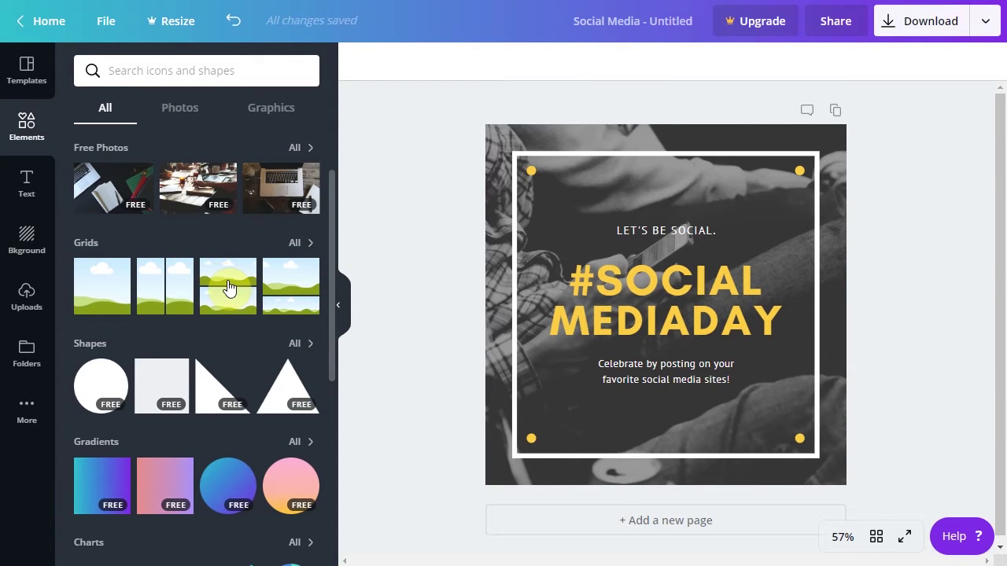
scroll(252, 286, "down", 2)
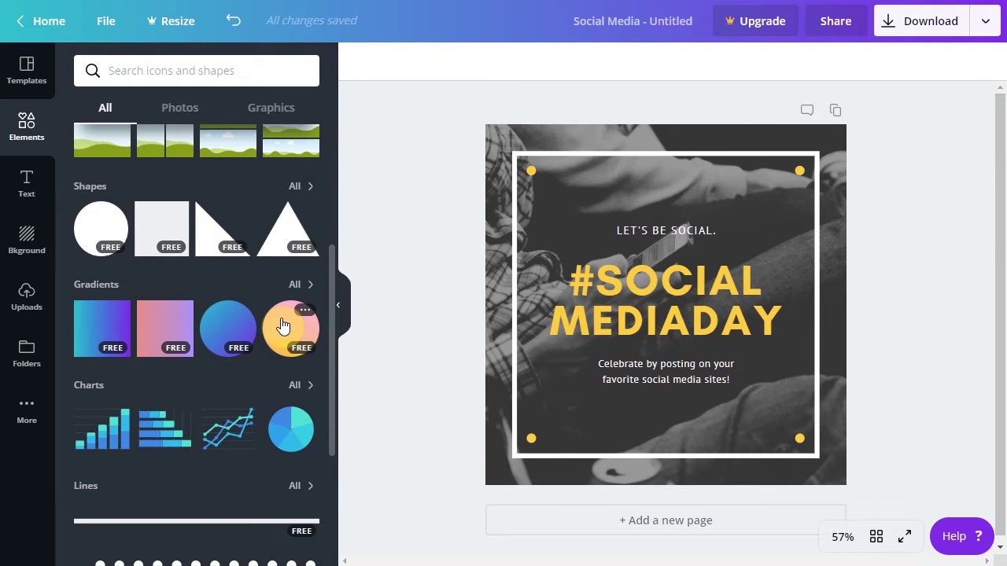
scroll(271, 315, "down", 2)
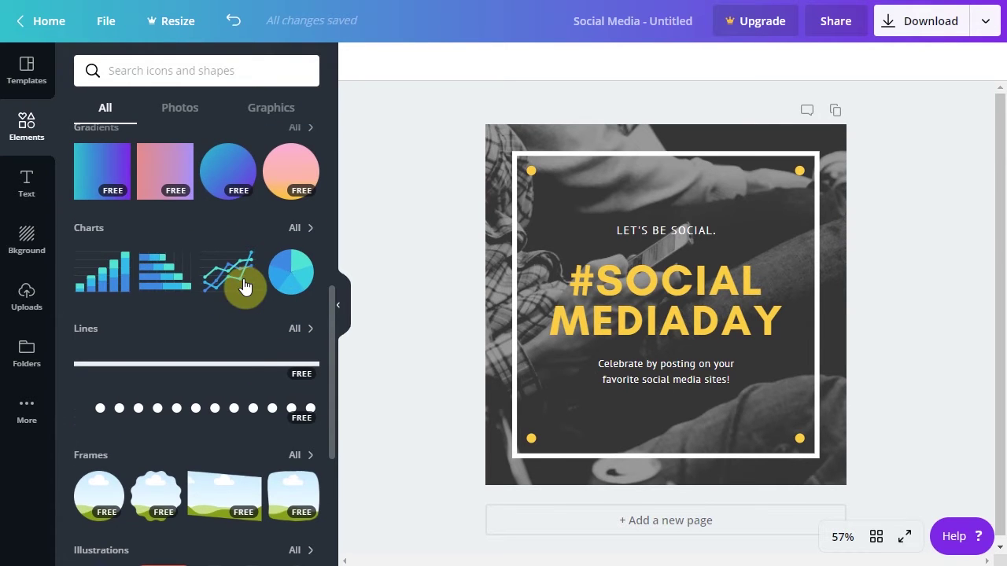
scroll(238, 331, "down", 3)
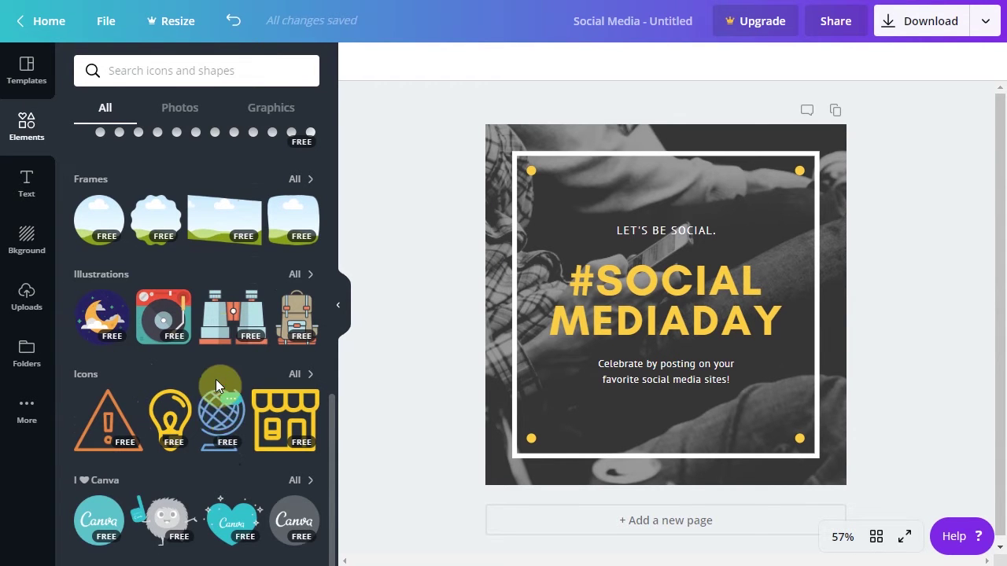
scroll(228, 409, "up", 3)
Browse the ready-made text combinations and the free backgrounds.
left_click(25, 184)
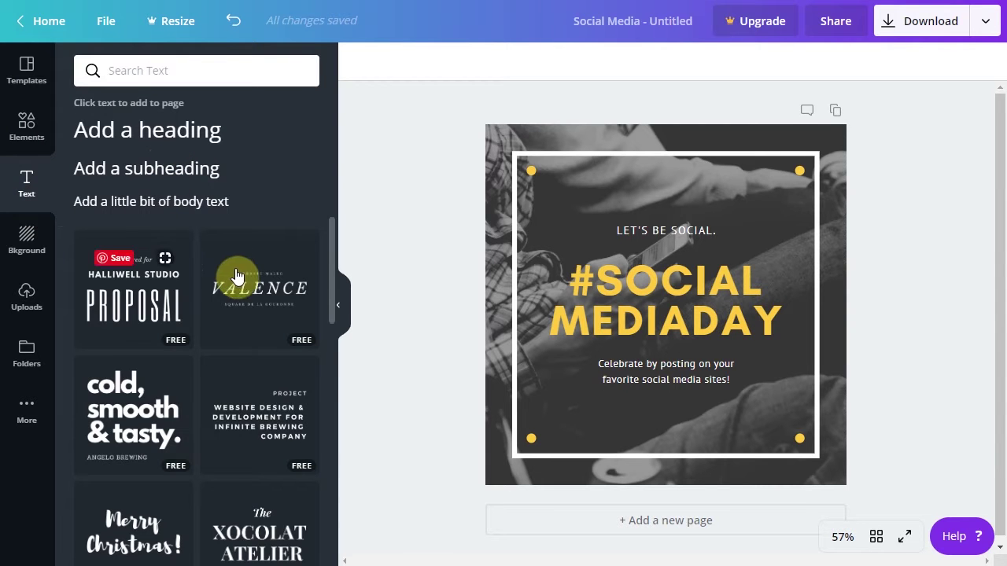
scroll(233, 275, "down", 4)
scroll(249, 296, "down", 4)
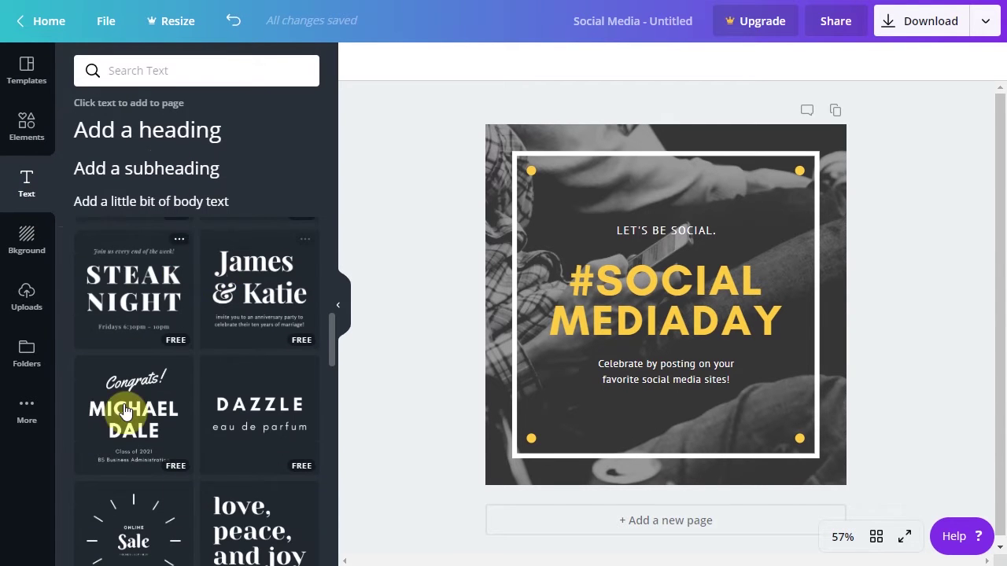
scroll(247, 378, "down", 2)
scroll(251, 371, "down", 3)
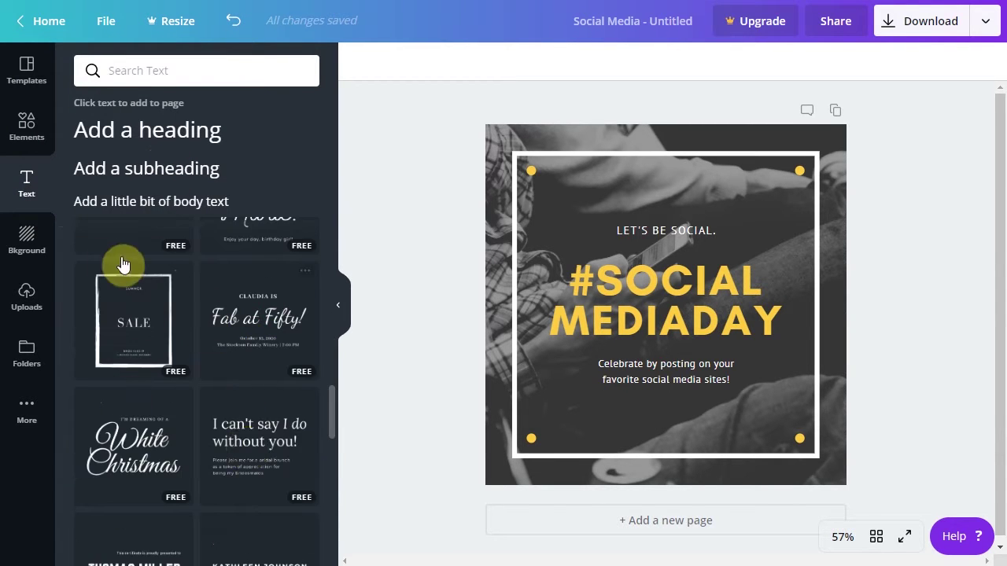
left_click(26, 239)
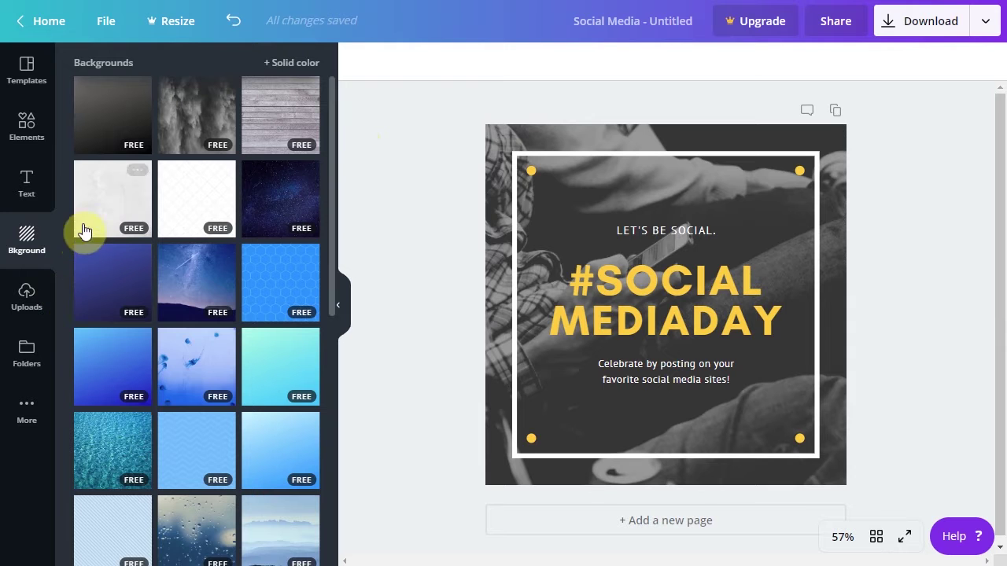
Look through the collection of uploaded images.
left_click(27, 299)
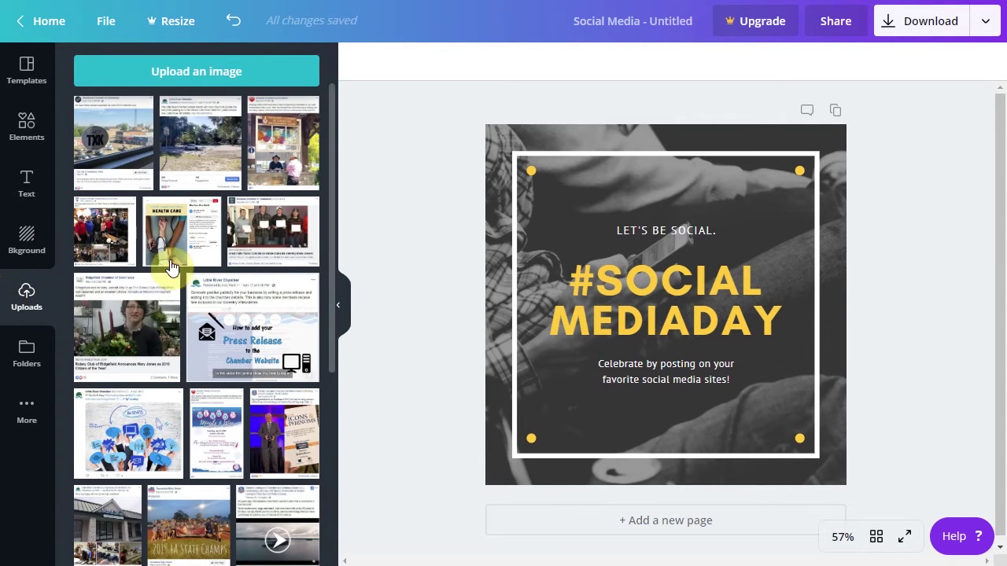
scroll(191, 250, "down", 3)
scroll(185, 239, "down", 10)
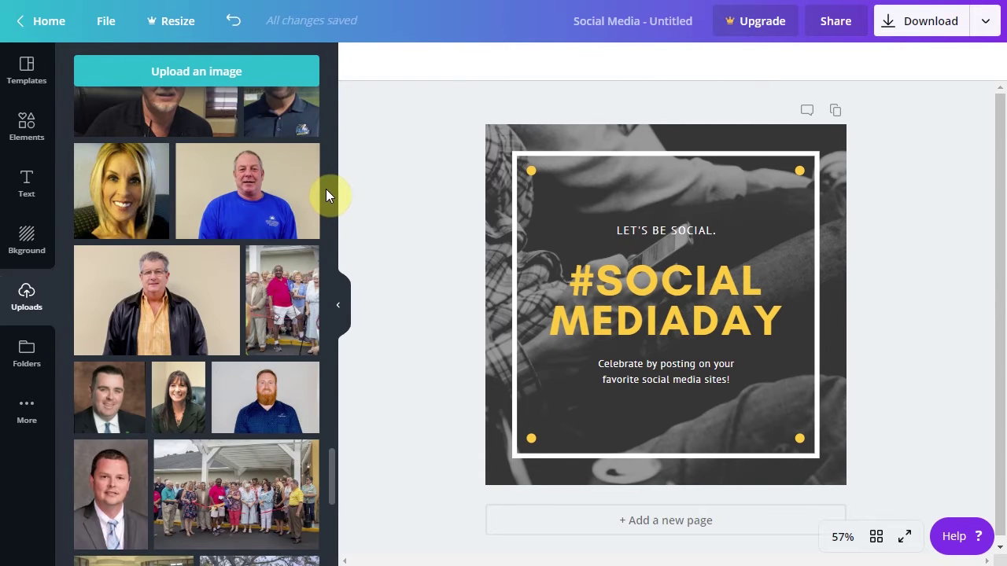
scroll(325, 190, "down", 3)
scroll(281, 189, "down", 2)
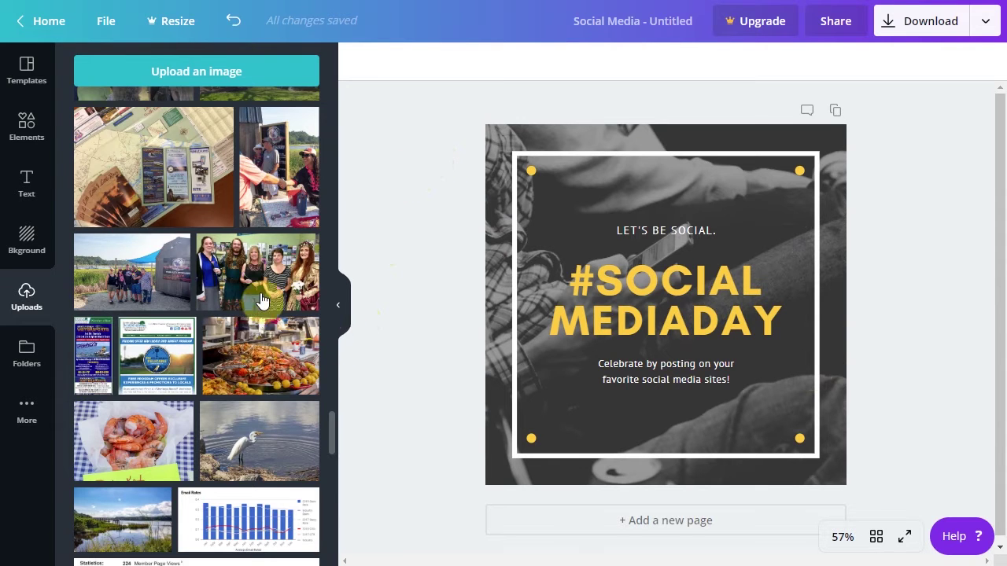
scroll(277, 294, "up", 10)
Return to the elements and examine the template's separate parts: upper-left yellow dot, white frame, text group and background photo.
left_click(27, 125)
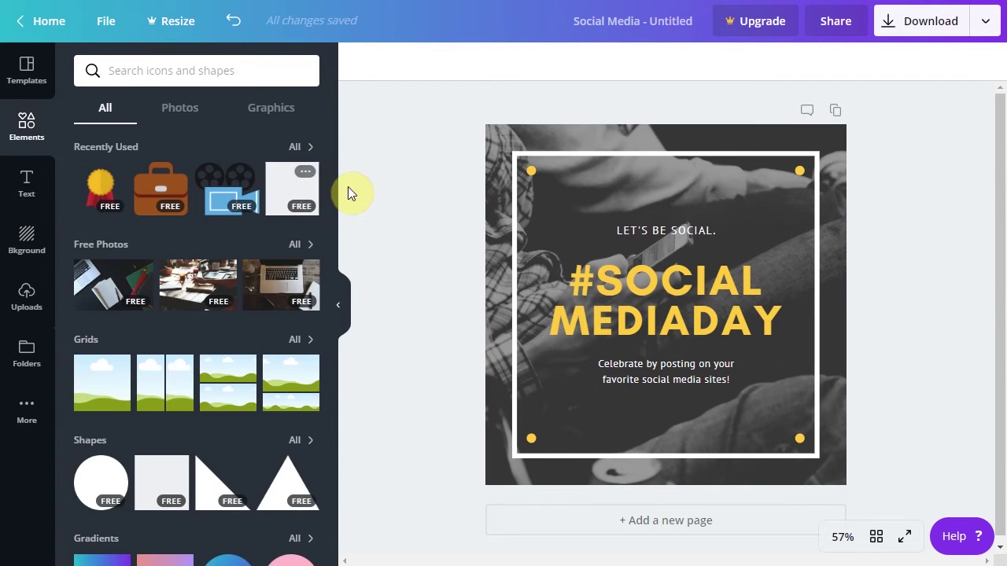
scroll(324, 183, "down", 2)
scroll(324, 183, "up", 2)
left_click(532, 169)
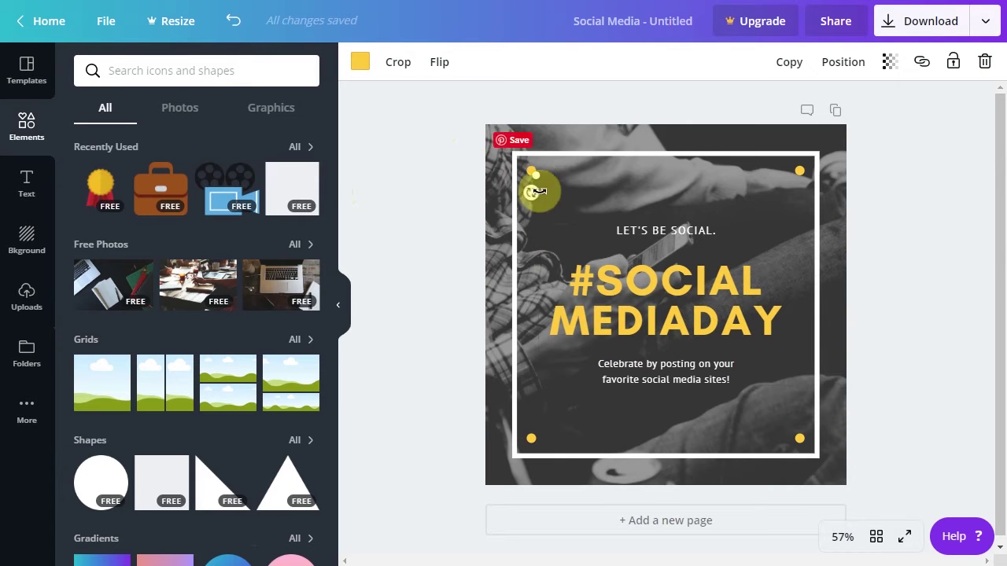
left_click(510, 224)
left_click(530, 171)
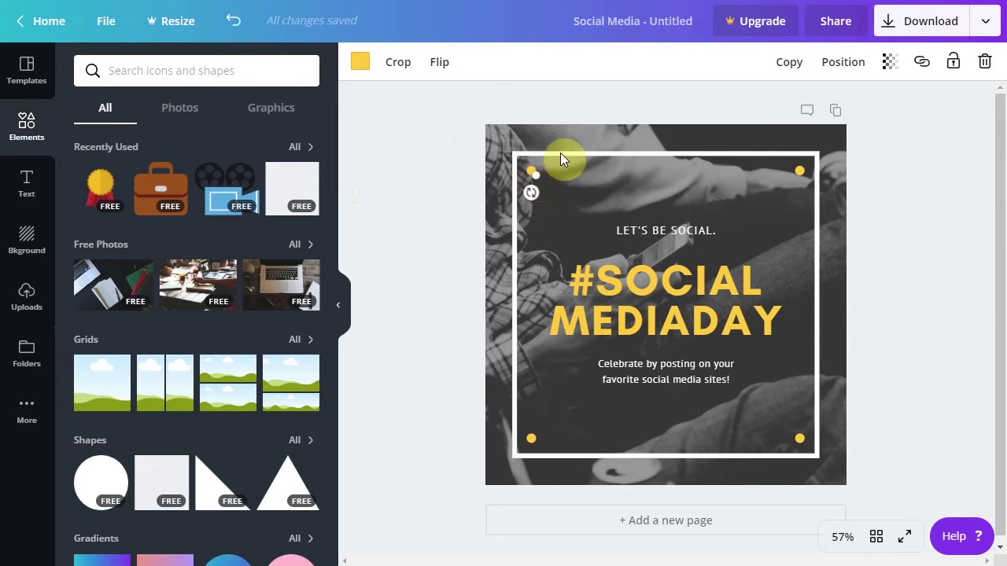
left_click(557, 151)
left_click(560, 152)
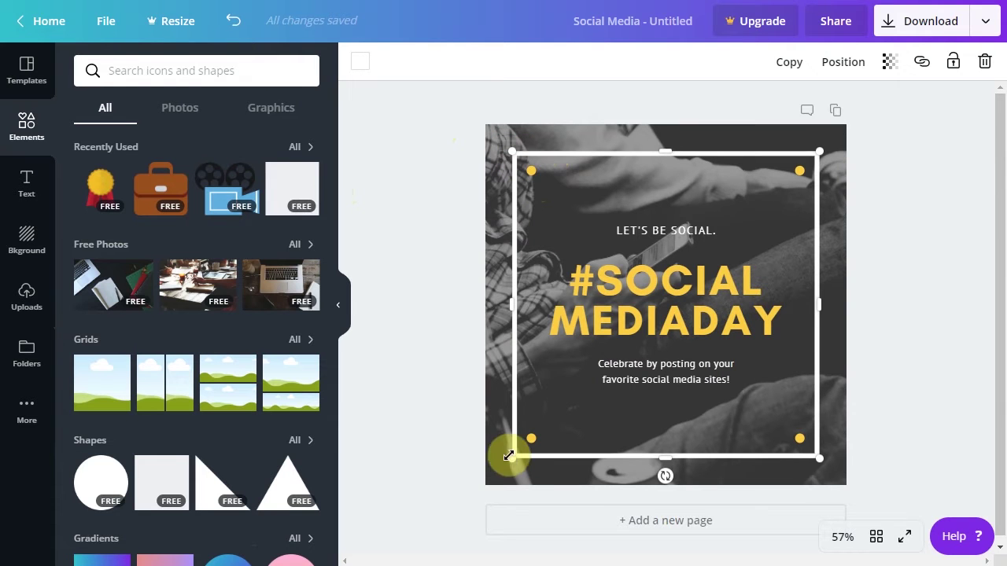
left_click(736, 284)
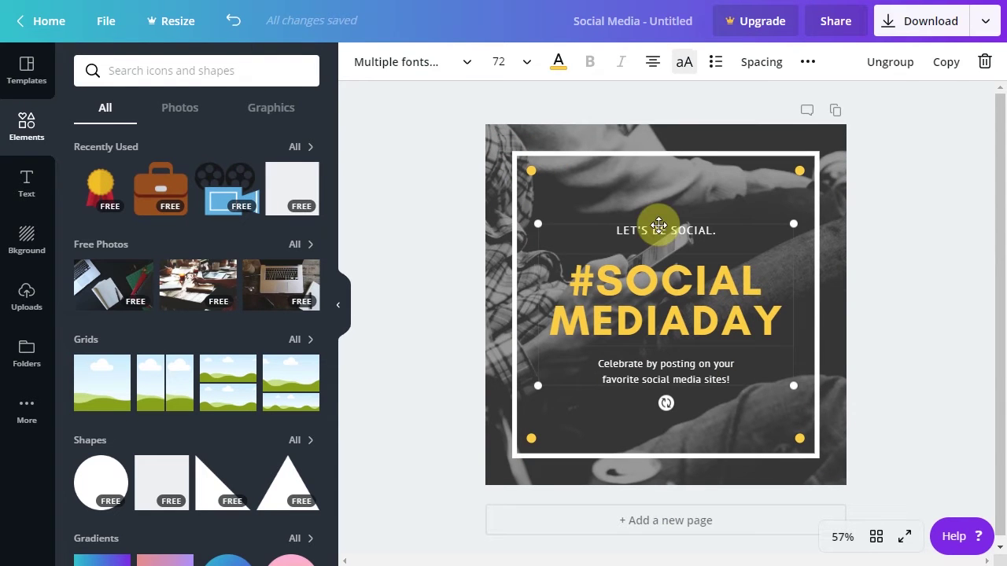
left_click(826, 195)
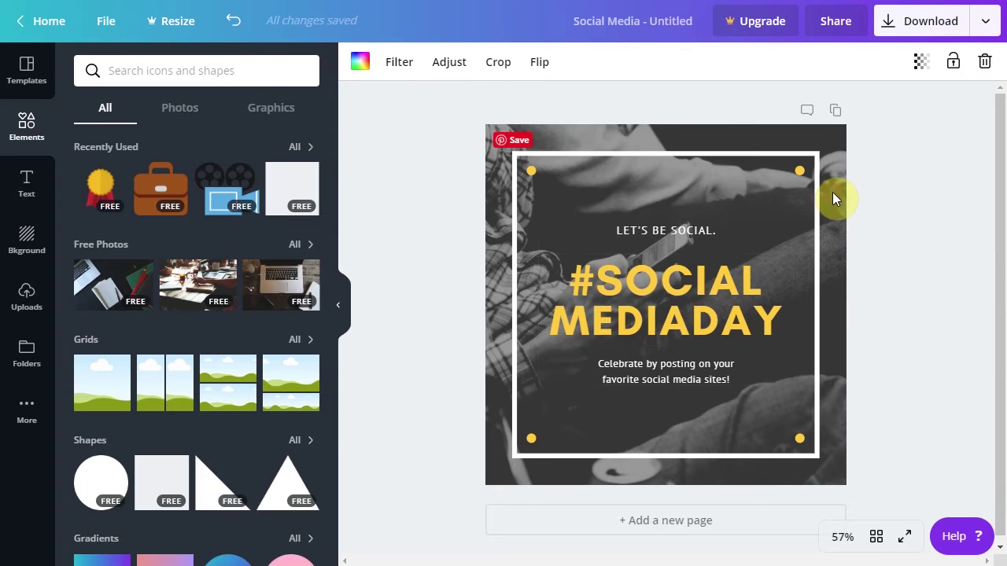
left_click(445, 117)
Replace the "#SOCIAL MEDIADAY" heading text with "#FGSDG SDFG".
left_click(710, 310)
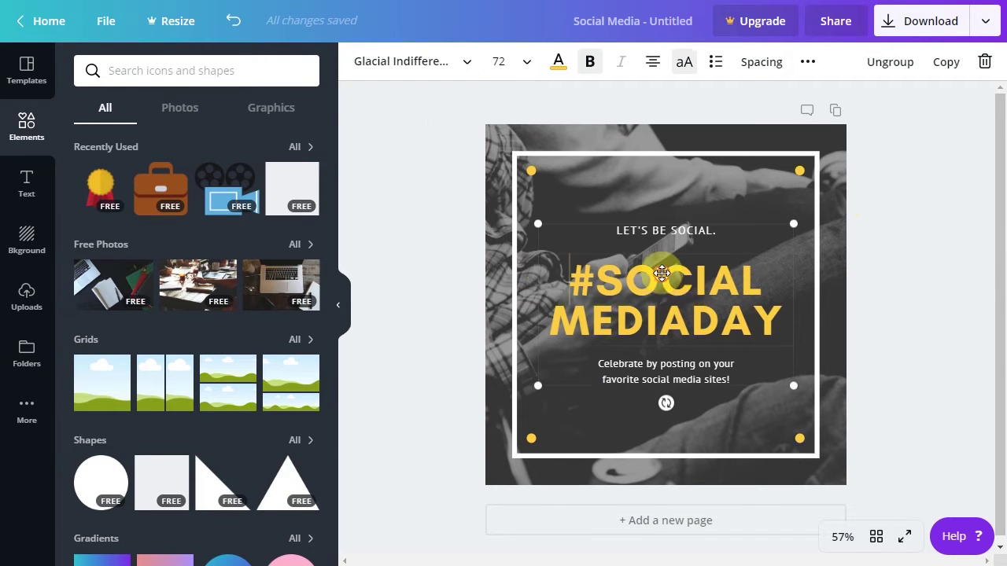
double_click(662, 272)
triple_click(689, 337)
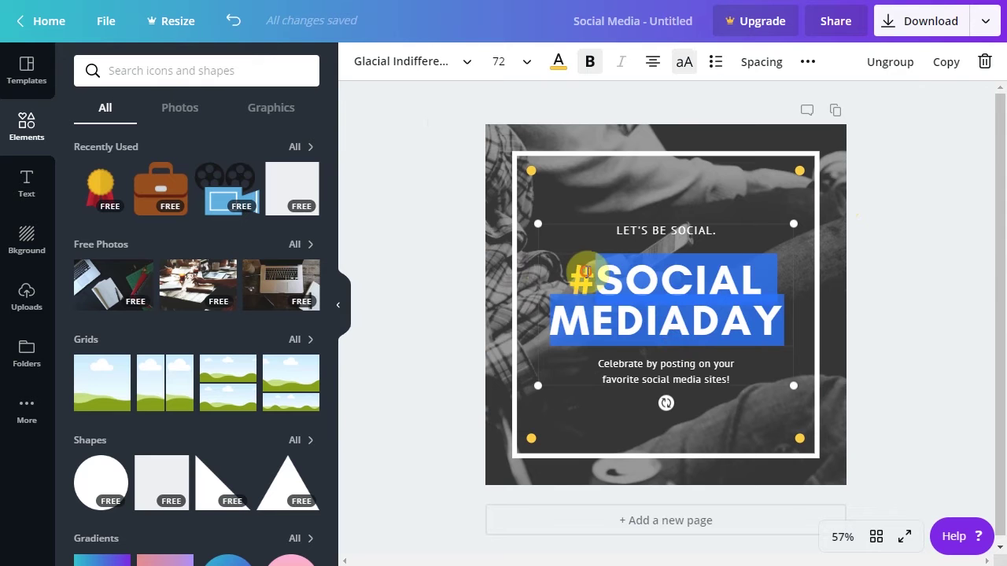
type("#FGSDG SDFG")
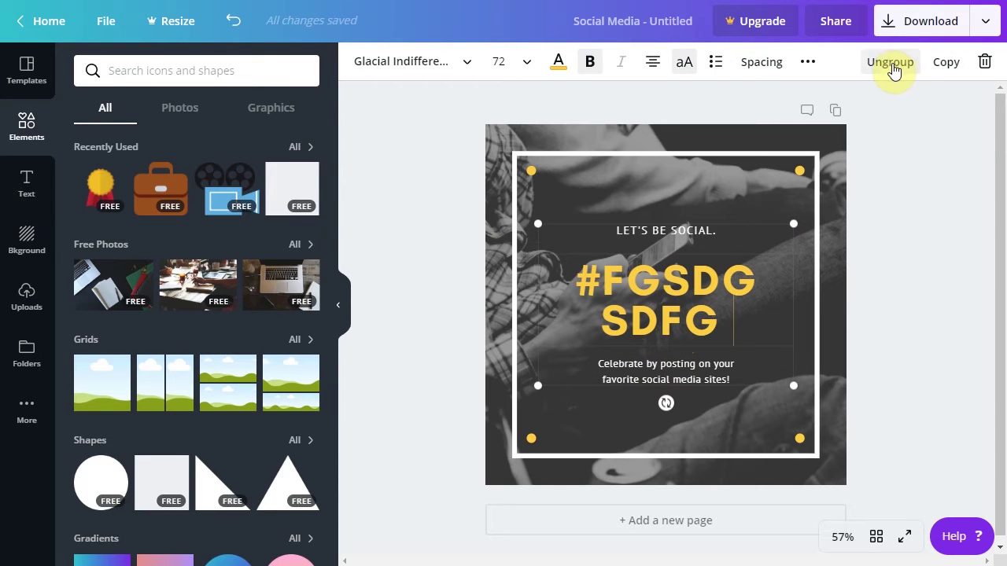
Ungroup the text block and check that the heading and the "LET'S BE SOCIAL." line can be selected separately.
left_click(891, 63)
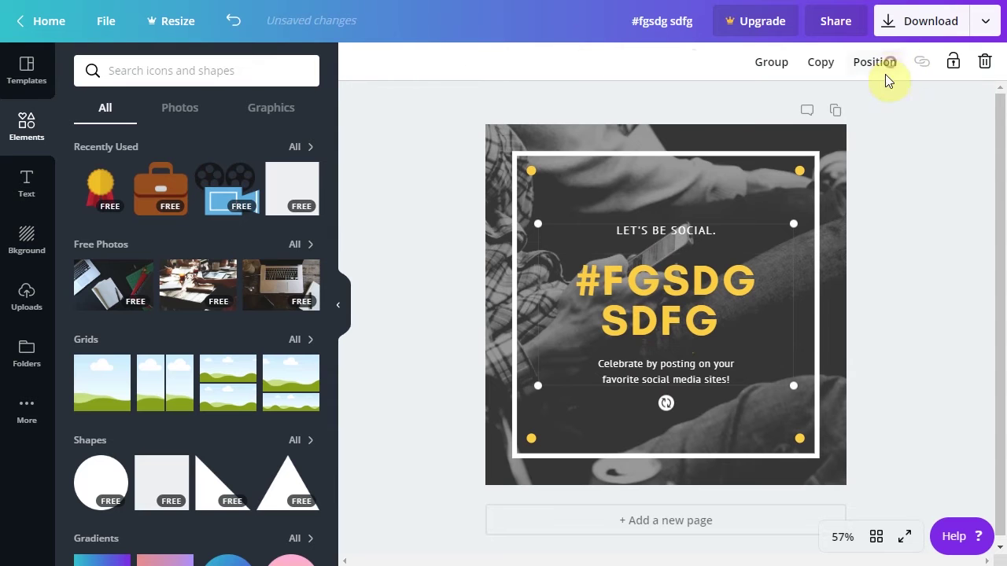
left_click(831, 187)
left_click(660, 289)
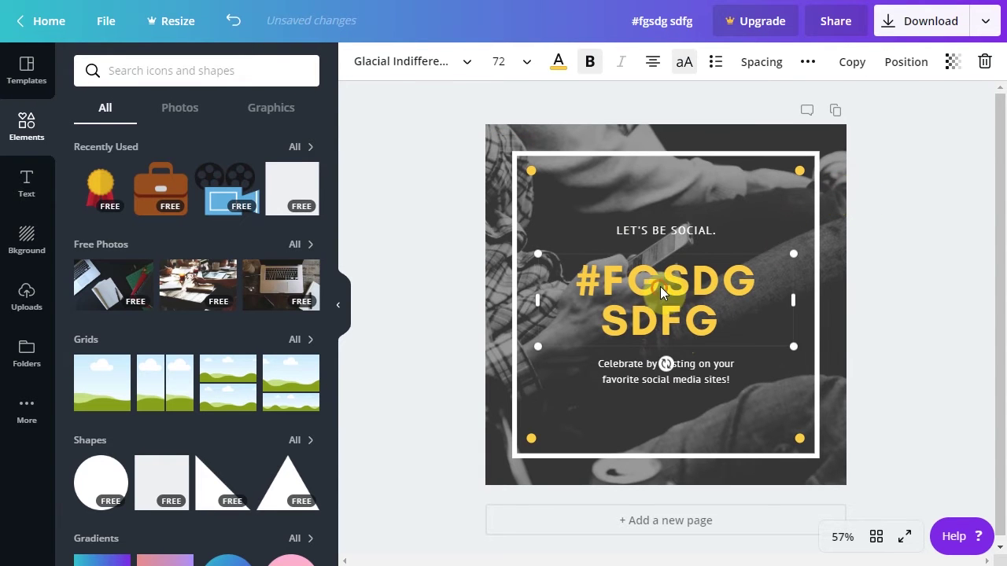
left_click(663, 225)
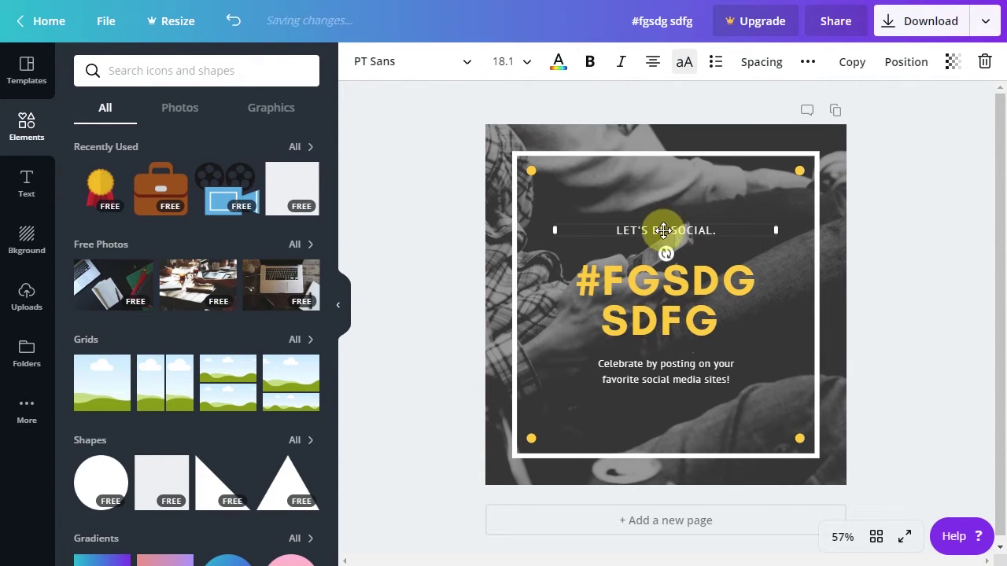
left_click(704, 307)
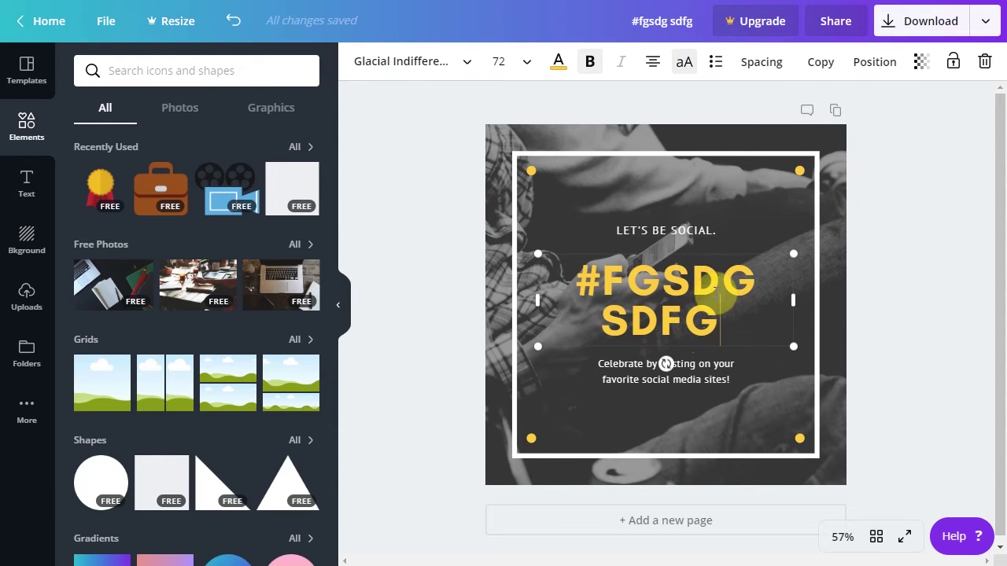
left_click(675, 213)
Group the "LET'S BE SOCIAL." line, heading and body text, and move the group slightly to the left.
left_click(670, 238)
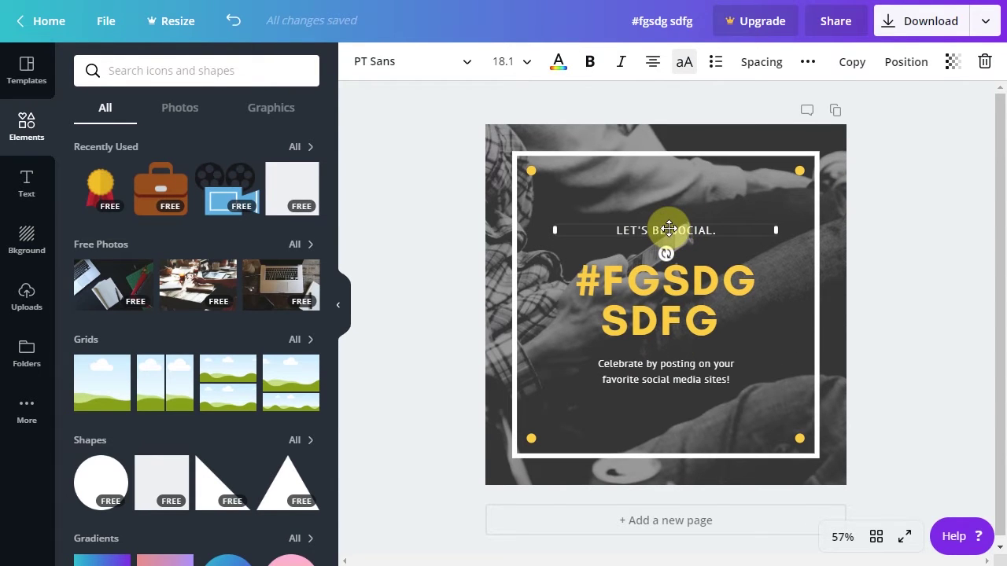
left_click(659, 304, "shift")
left_click(708, 370, "shift")
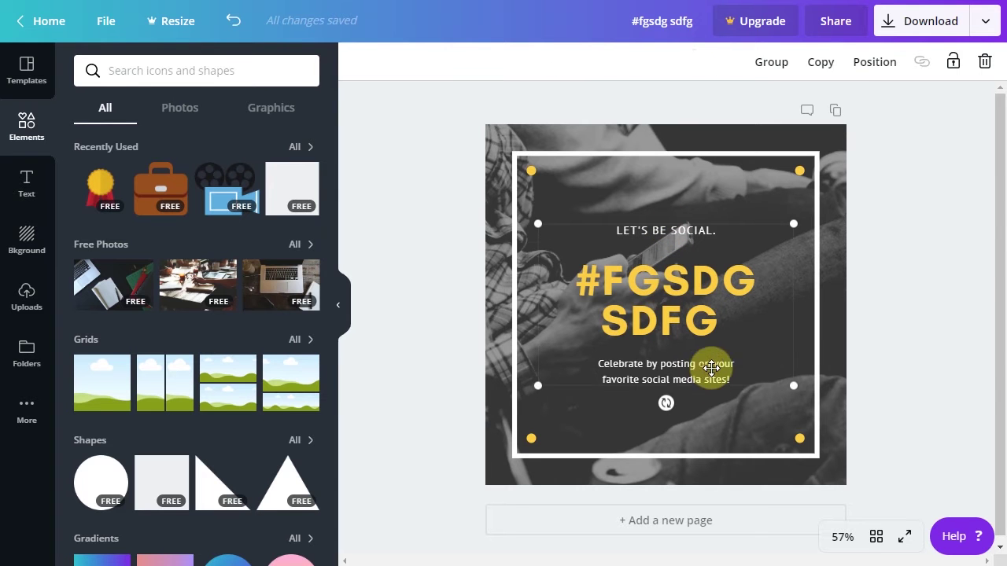
left_click(776, 68)
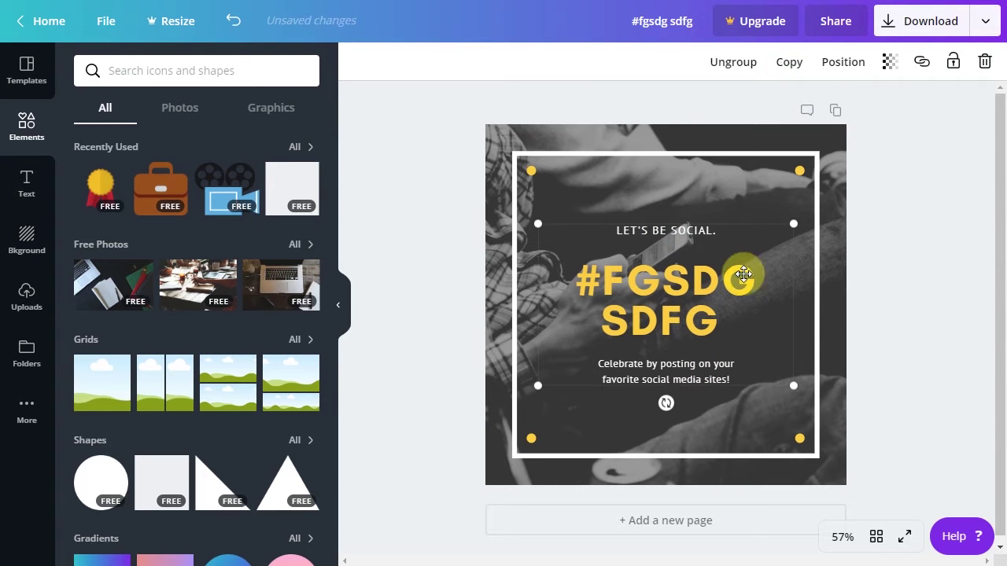
mouse_move(697, 319)
left_mouse_down()
mouse_move(588, 265)
mouse_move(687, 299)
mouse_move(678, 289)
mouse_move(689, 311)
left_mouse_up()
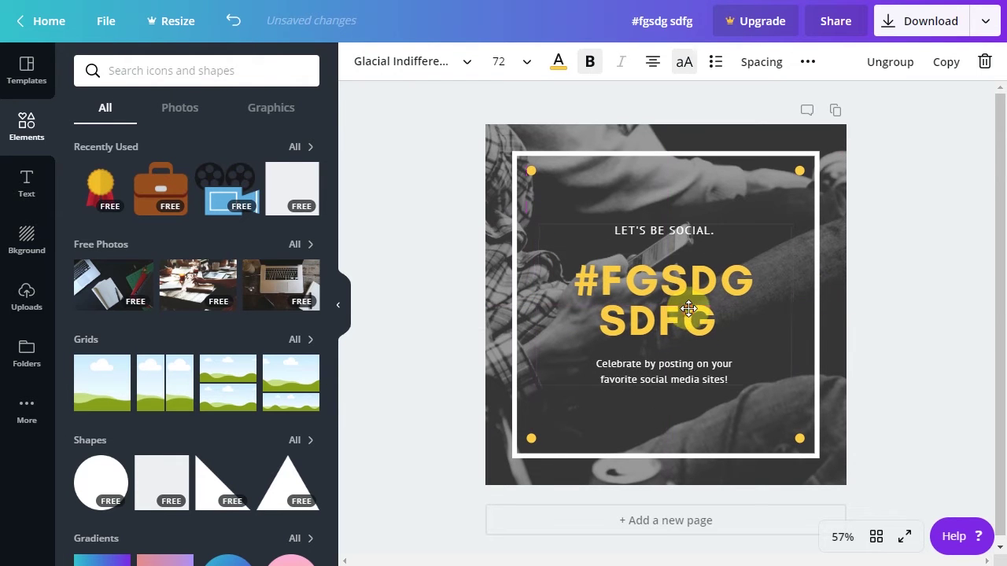
left_click(950, 240)
left_click(653, 266)
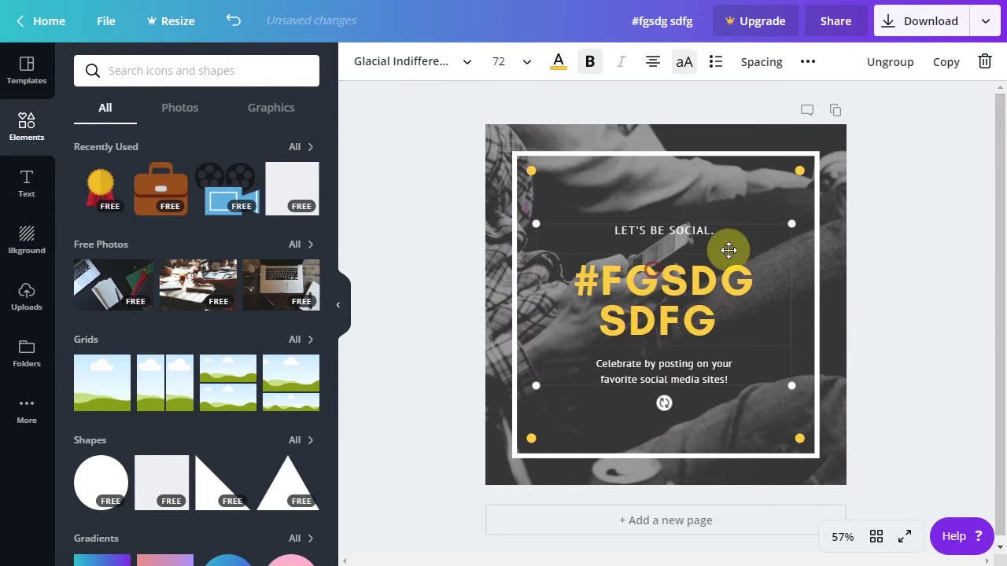
left_click(863, 261)
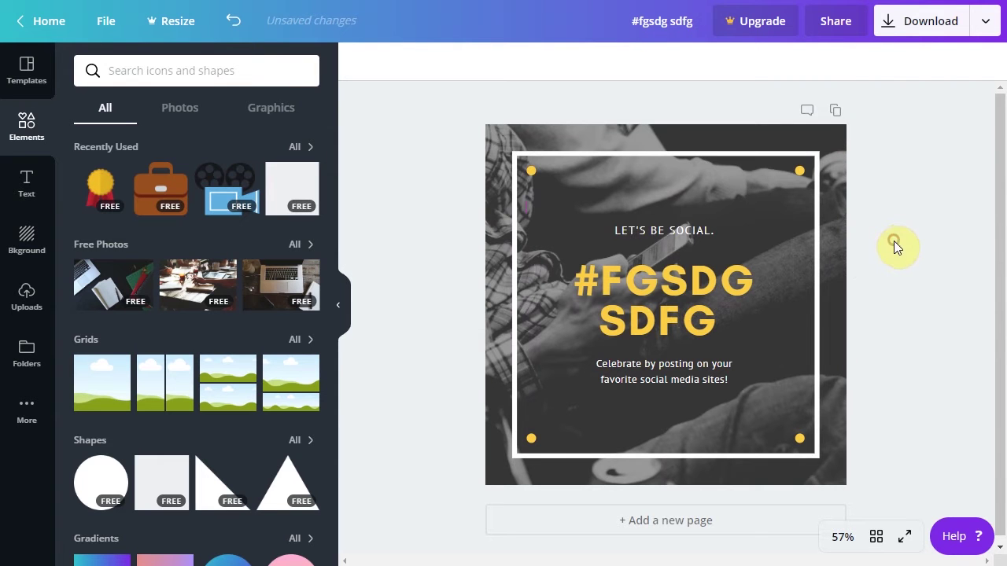
Recolor the dot in the design's upper-left corner, trying orange, lime, white, light gray and pink before applying red.
left_click(531, 172)
left_click(359, 63)
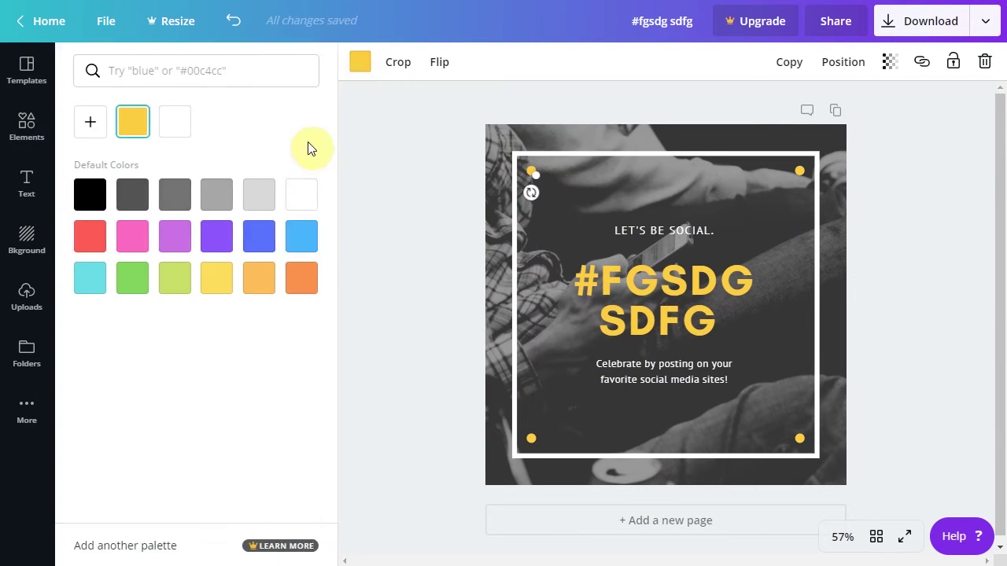
left_click(306, 288)
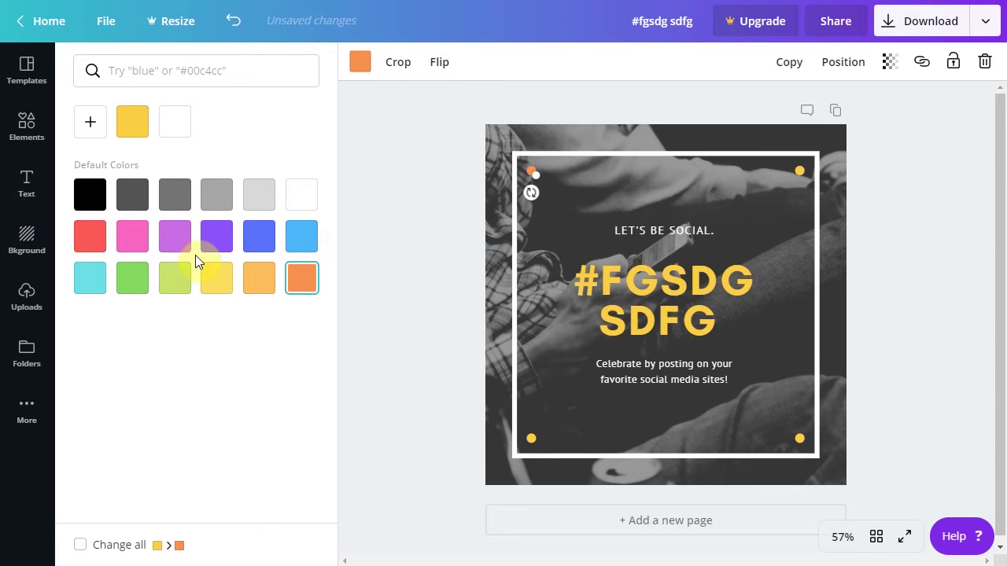
left_click(175, 279)
left_click(304, 200)
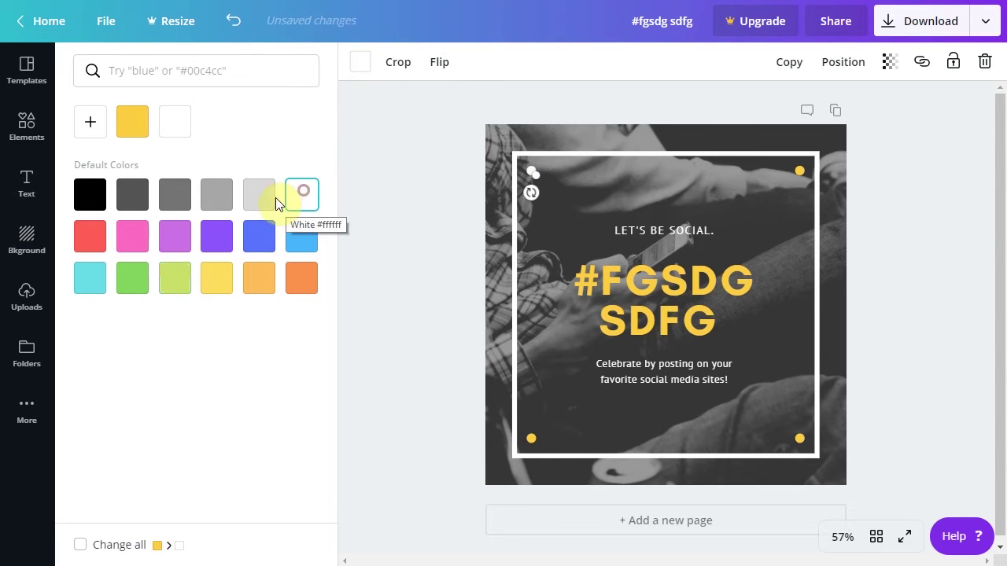
left_click(261, 201)
left_click(132, 236)
left_click(90, 236)
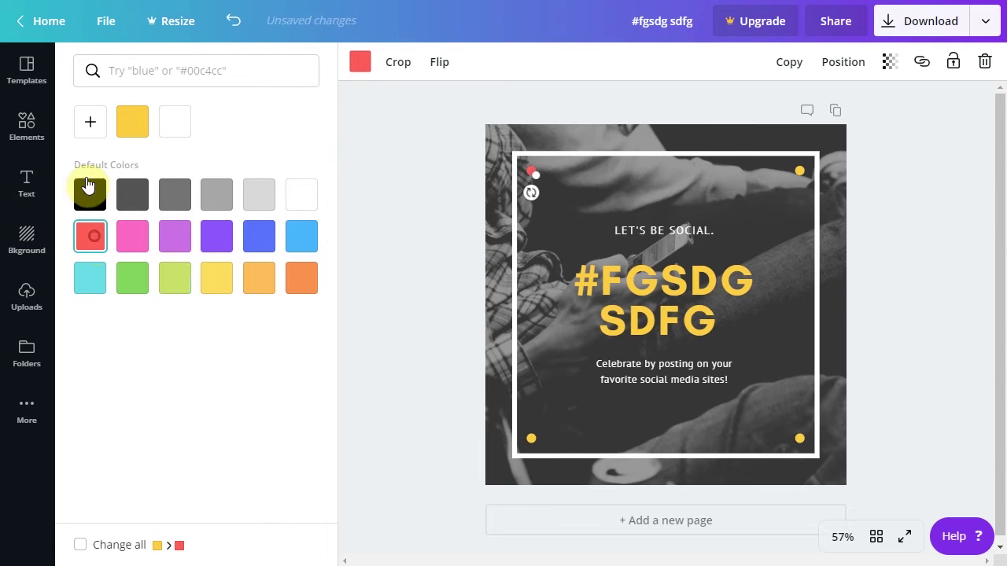
Recolor the red dot with a custom mint green, #3efd9c, by adding a new color, and deselect the dot.
left_click(90, 129)
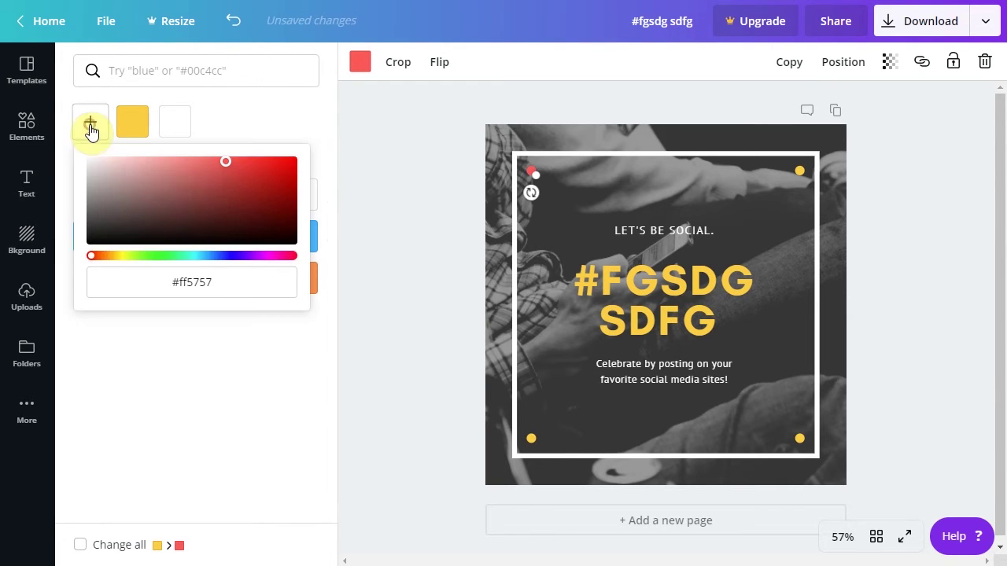
mouse_move(199, 203)
left_mouse_down()
mouse_move(161, 198)
mouse_move(233, 200)
mouse_move(247, 214)
left_mouse_up()
left_click_drag(231, 258, 172, 258)
mouse_move(196, 218)
left_mouse_down()
mouse_move(244, 200)
mouse_move(232, 164)
mouse_move(243, 164)
left_mouse_up()
mouse_move(234, 283)
left_mouse_down()
mouse_move(119, 283)
mouse_move(242, 280)
left_mouse_up()
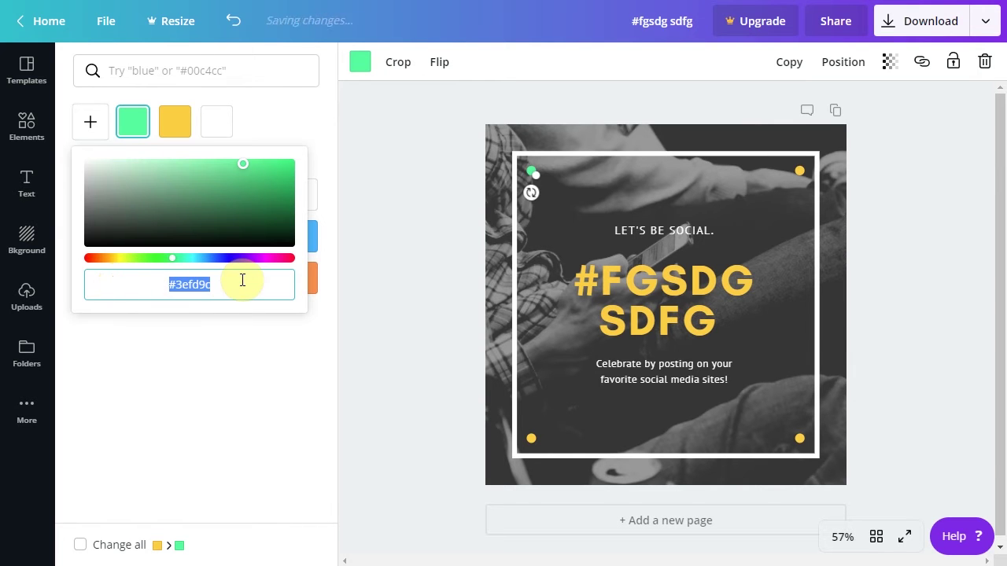
left_click(235, 354)
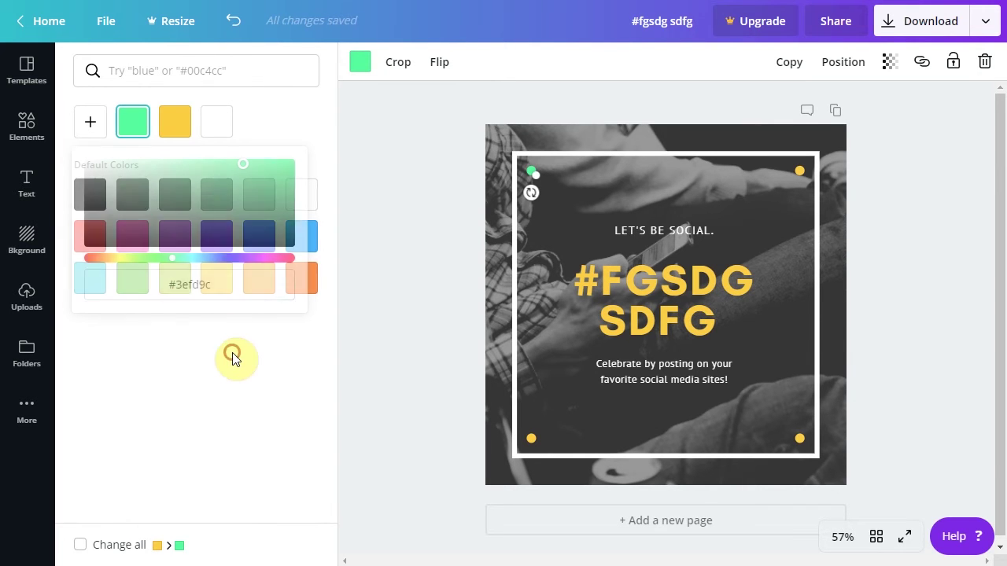
left_click(415, 135)
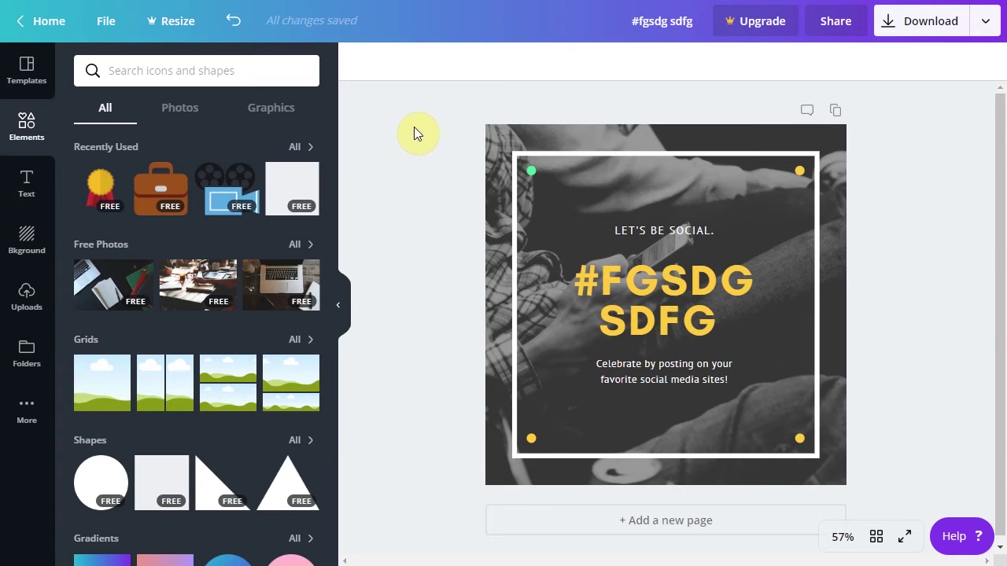
Search the photos for "fish" and replace the design's background image with the free clownfish reef photo.
left_click(494, 229)
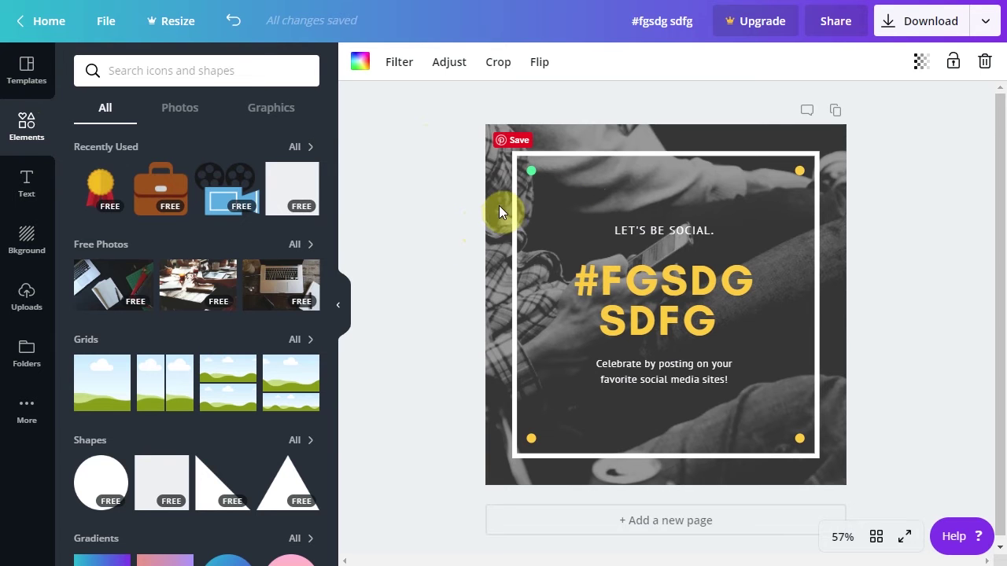
left_click(182, 107)
left_click(189, 76)
type("fish")
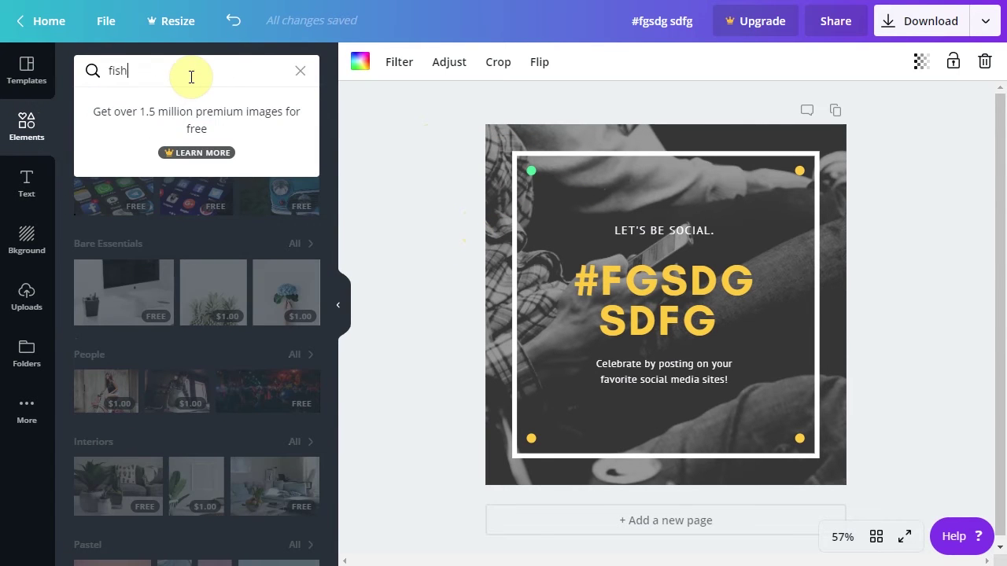
key("Return")
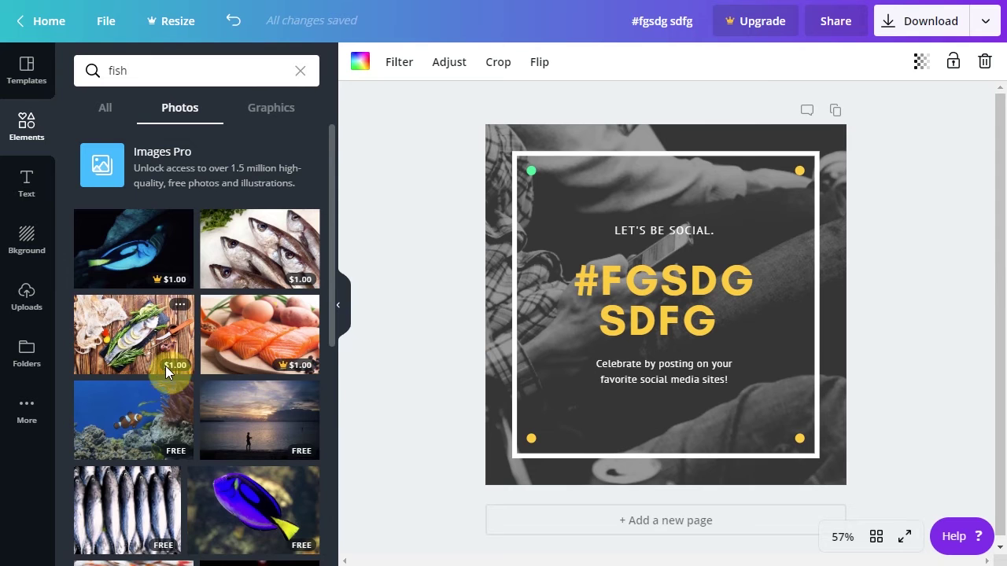
scroll(166, 277, "down", 2)
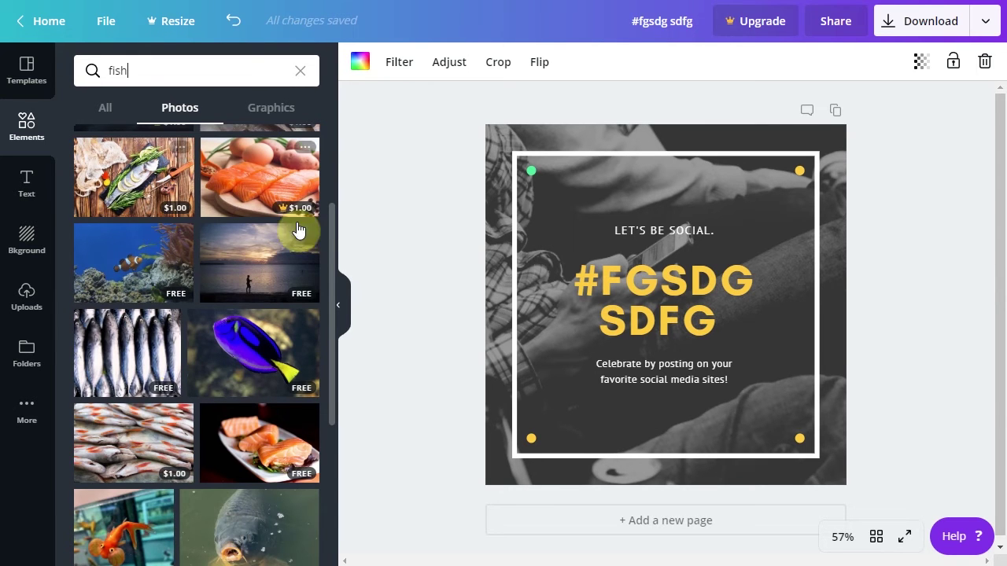
left_click_drag(106, 278, 502, 311)
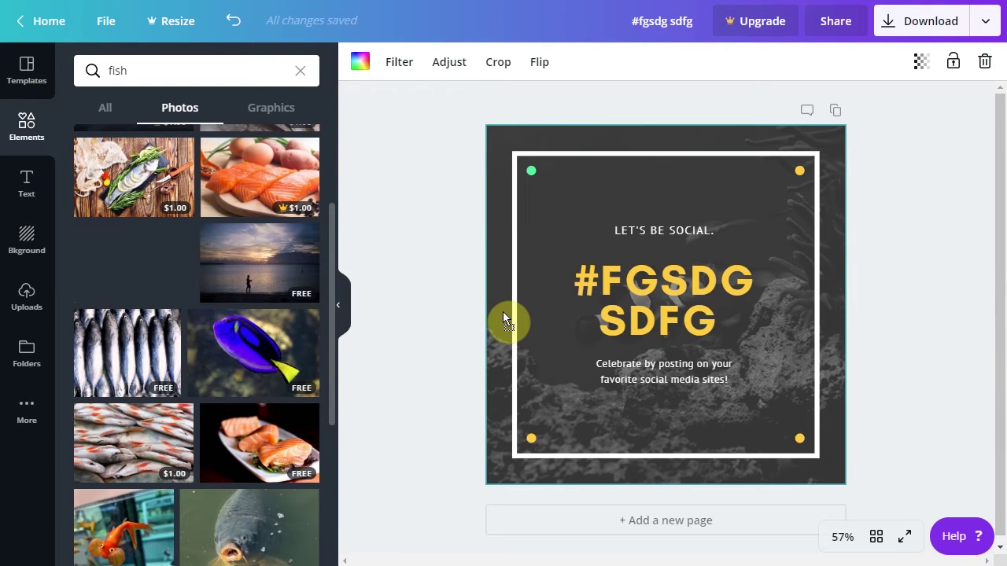
left_click_drag(117, 261, 497, 286)
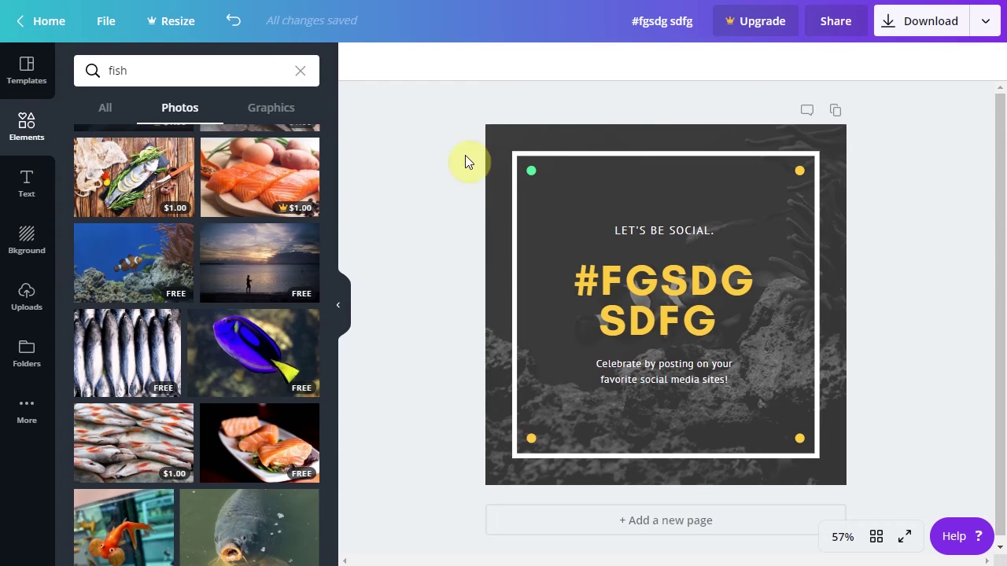
Adjust the background photo to brightness 56, contrast -18, saturation -18 and X-Process -82.
left_click(493, 294)
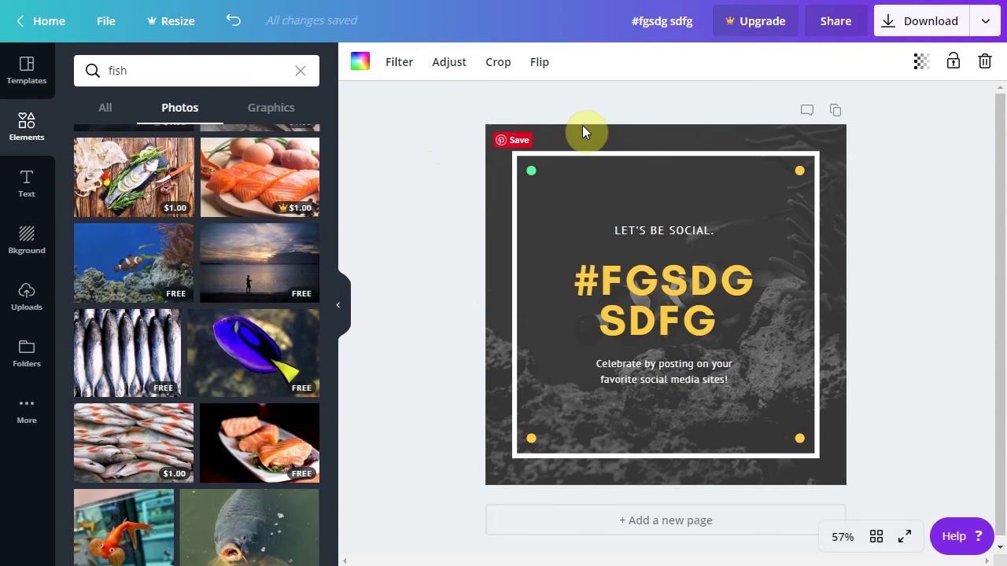
left_click(431, 73)
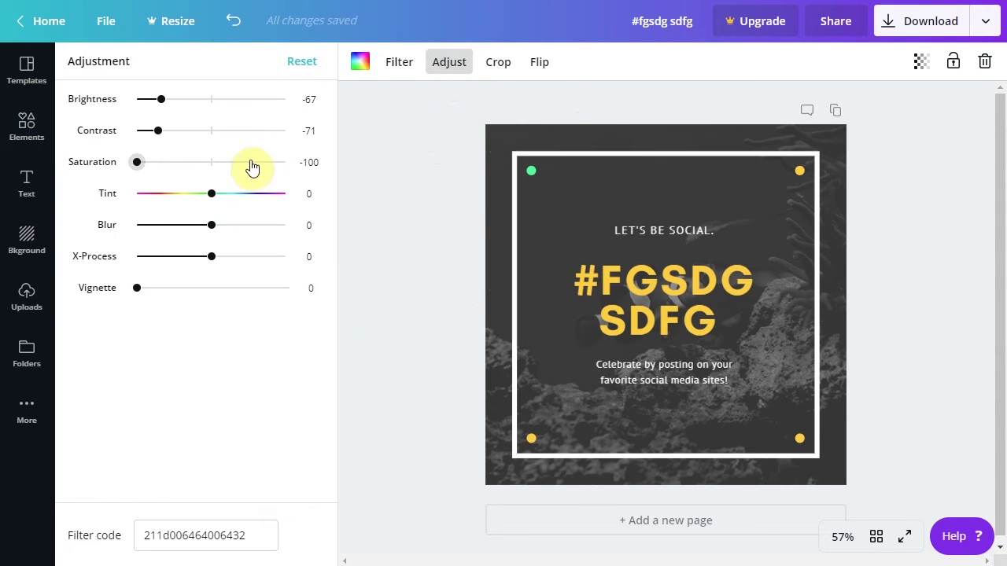
left_click_drag(139, 163, 197, 163)
left_click_drag(158, 131, 197, 126)
left_click_drag(162, 99, 256, 113)
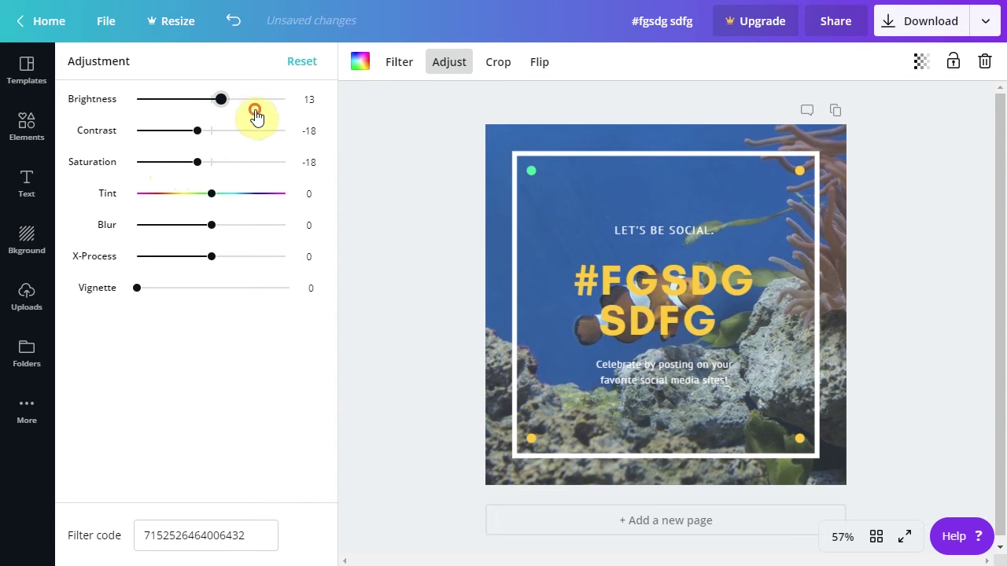
left_click(216, 260)
left_click_drag(216, 260, 150, 257)
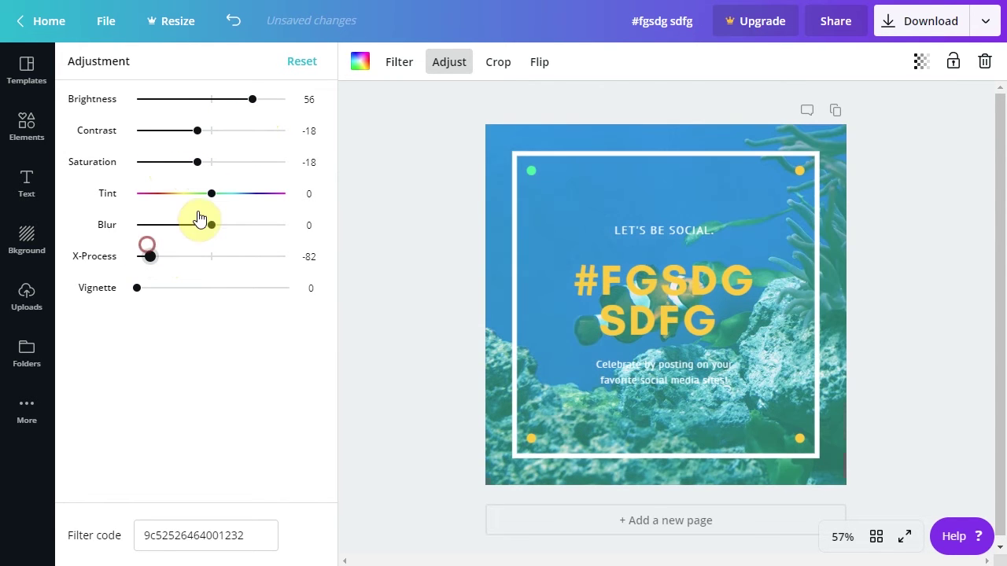
Try the None, The blues, Greyscale and Street filters on the background photo before applying Greyscale.
left_click(400, 63)
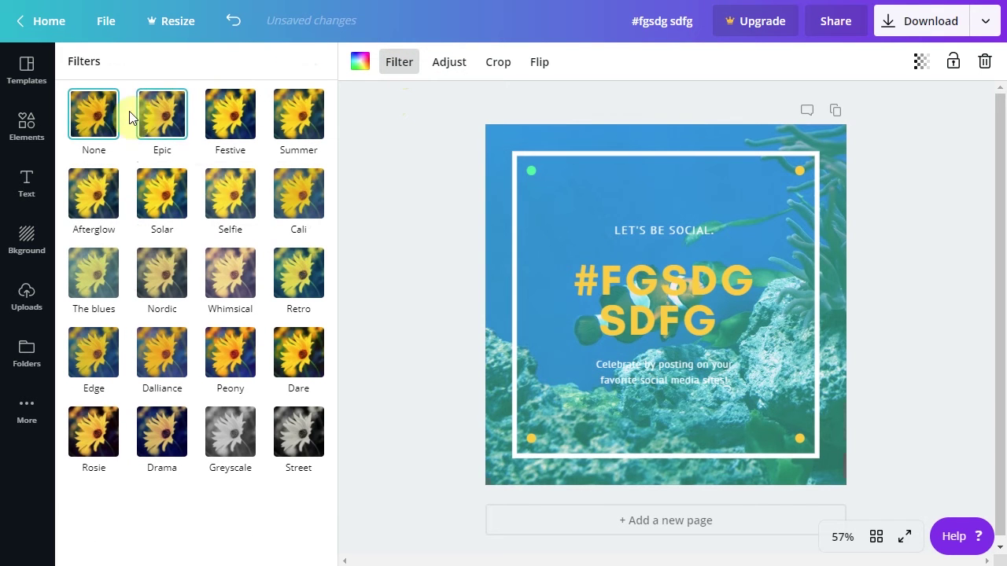
left_click(91, 118)
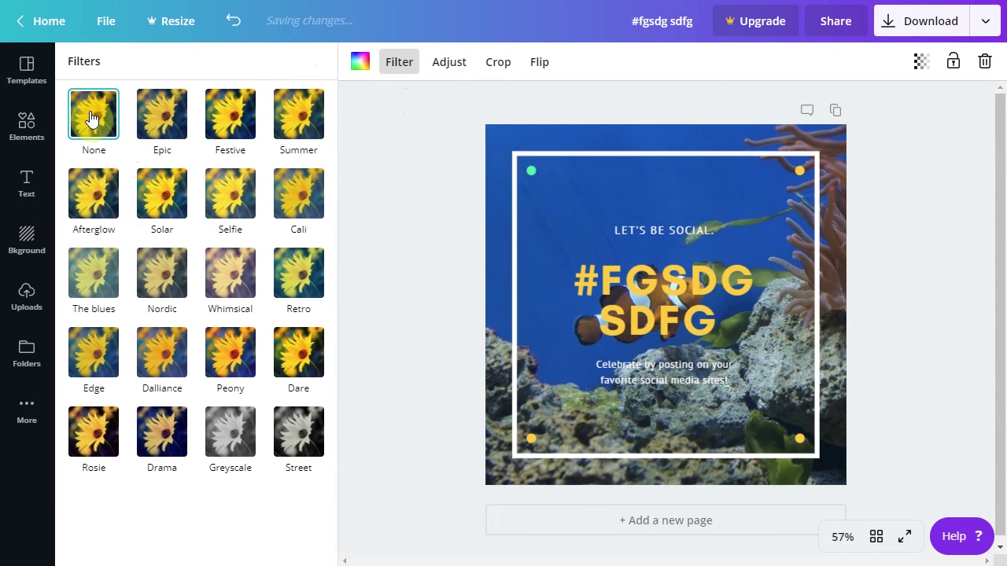
left_click(110, 273)
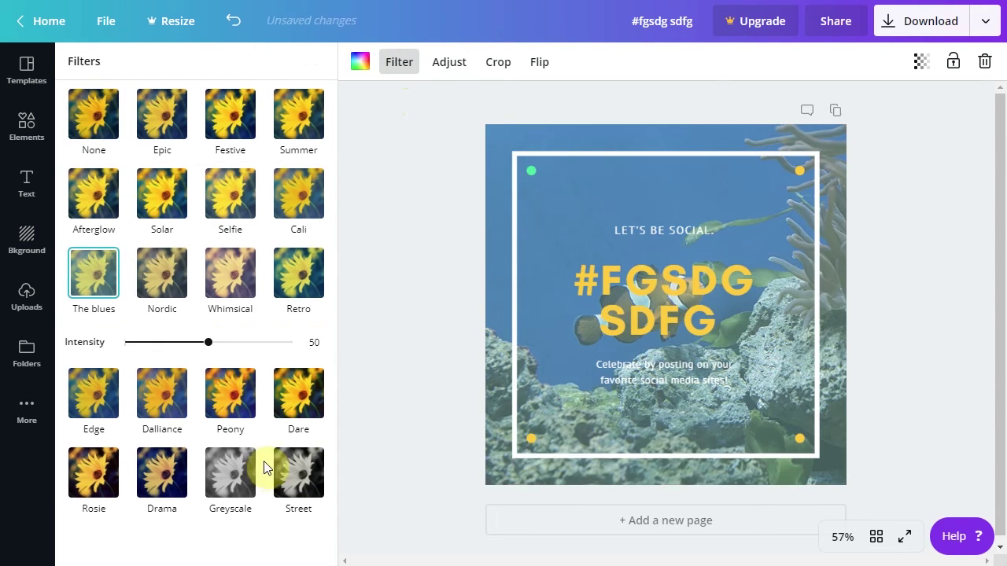
left_click(238, 468)
left_click(296, 445)
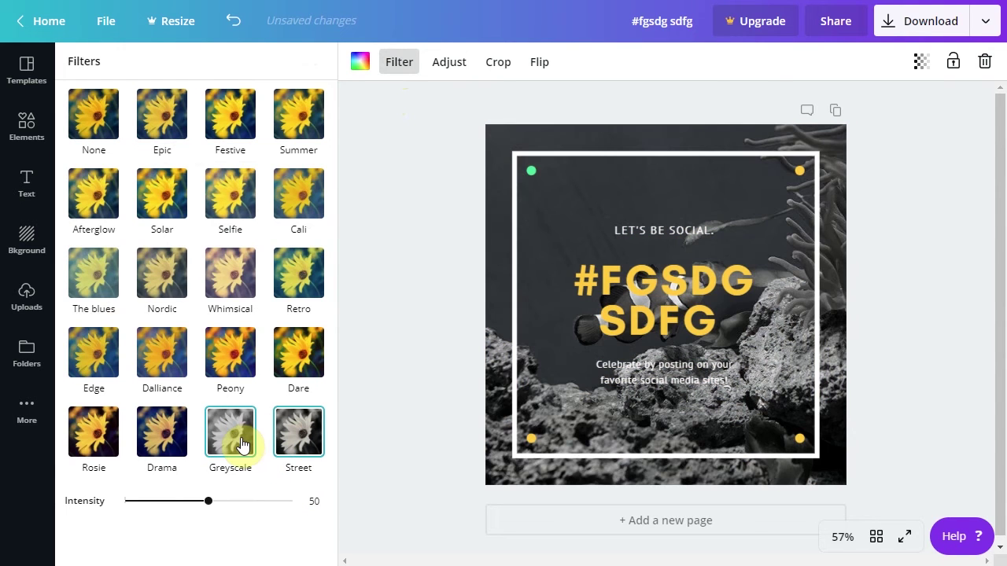
left_click(242, 445)
left_click(366, 114)
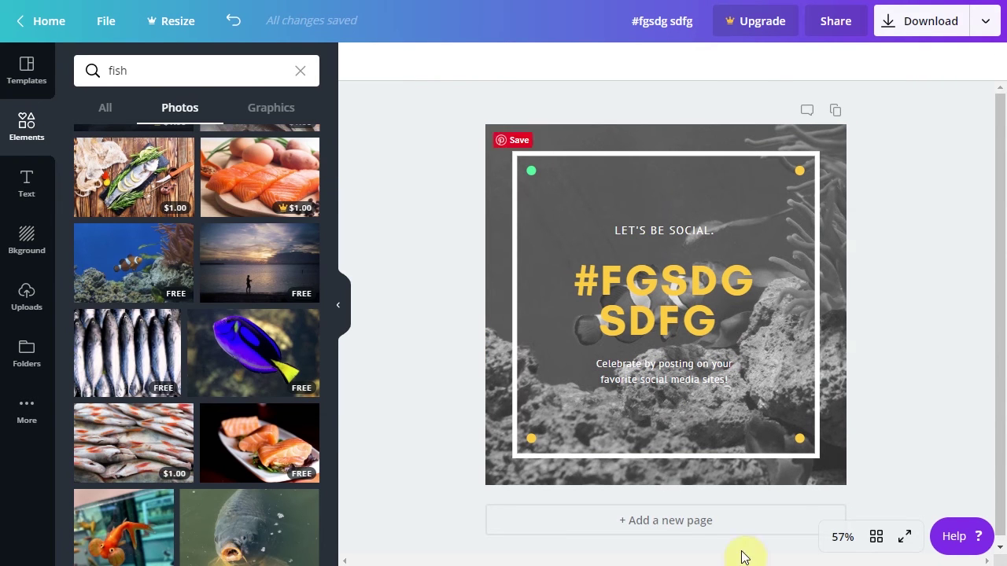
Rename the design as "new social post".
left_click(674, 25)
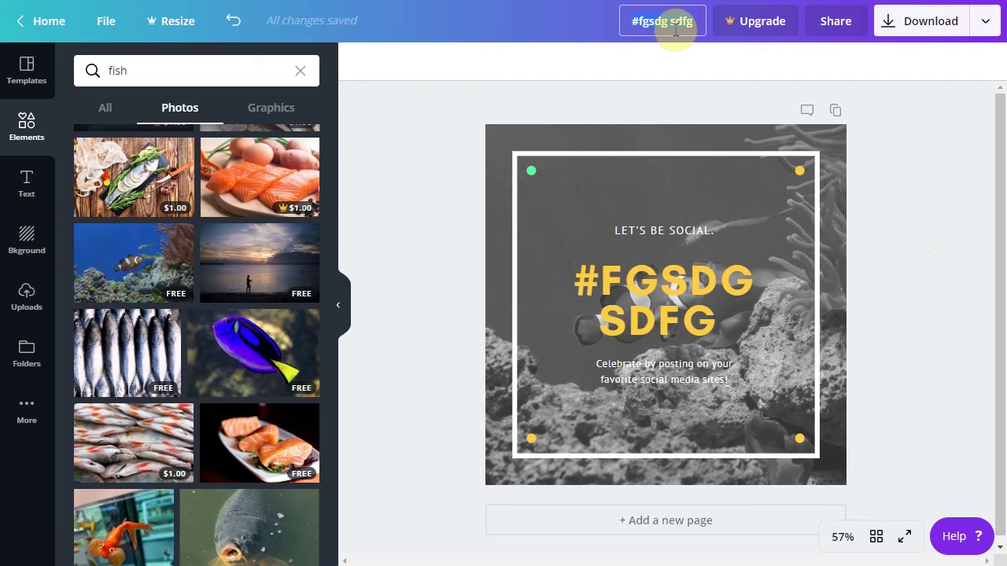
type("new")
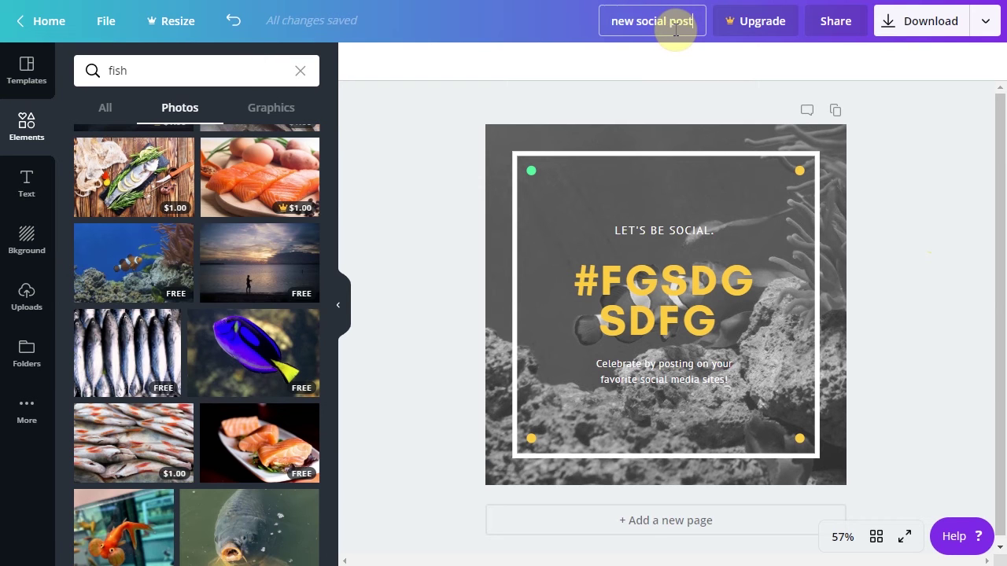
type("social post")
left_click(934, 162)
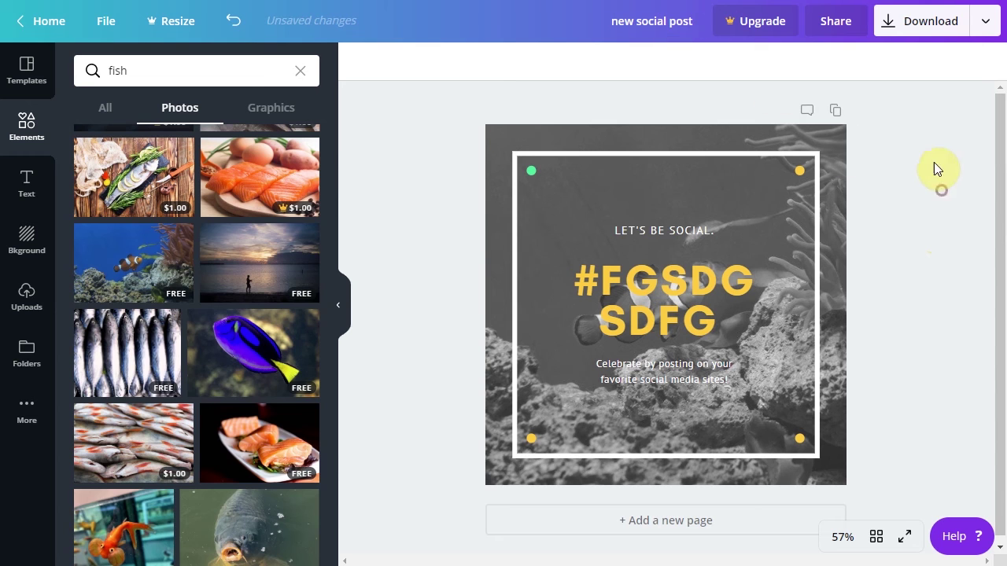
Review the available download file types and download the design as a PNG image.
left_click(913, 32)
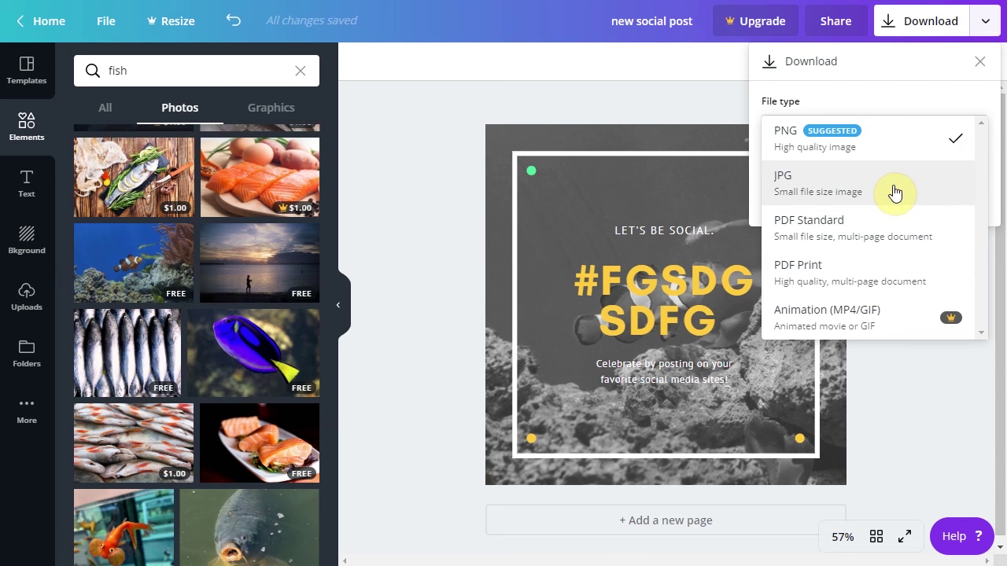
left_click(687, 114)
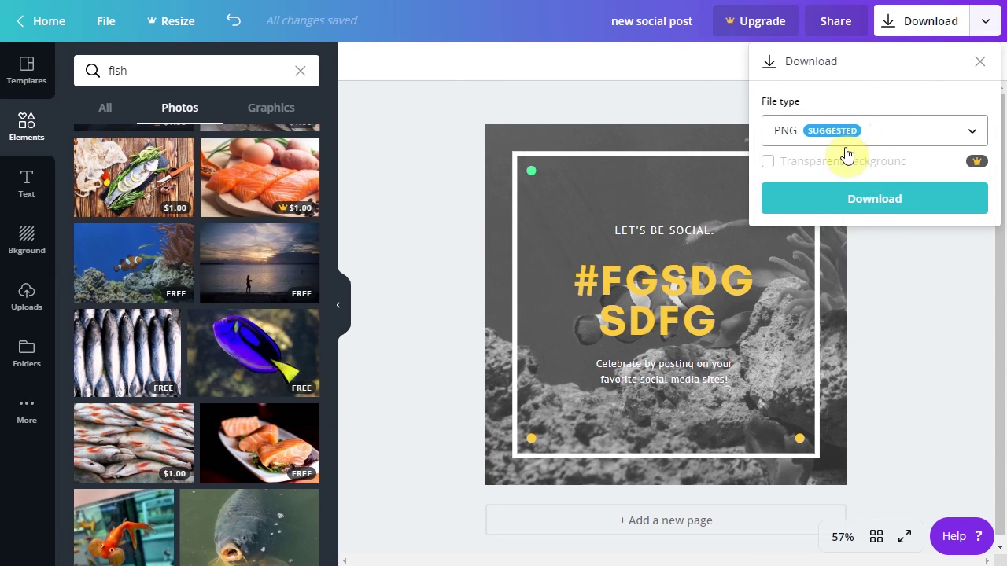
left_click(872, 202)
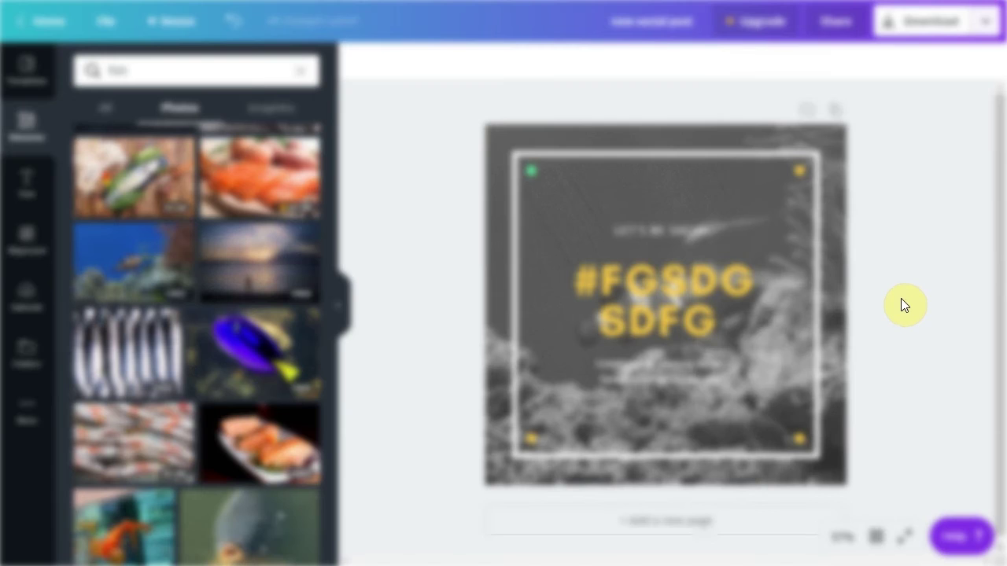